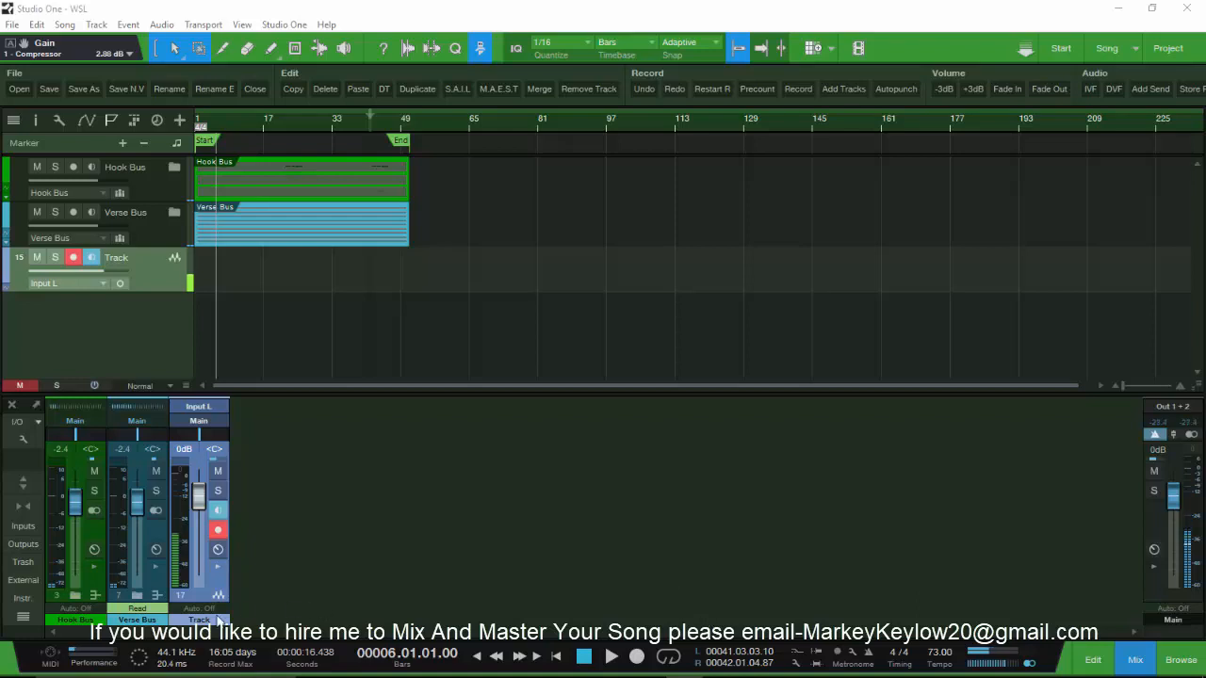
Step: Expand the Hook Bus and Verse Bus channels to show their inserts, and unfold both folders to reveal the individual vocal tracks
left_click(95, 569)
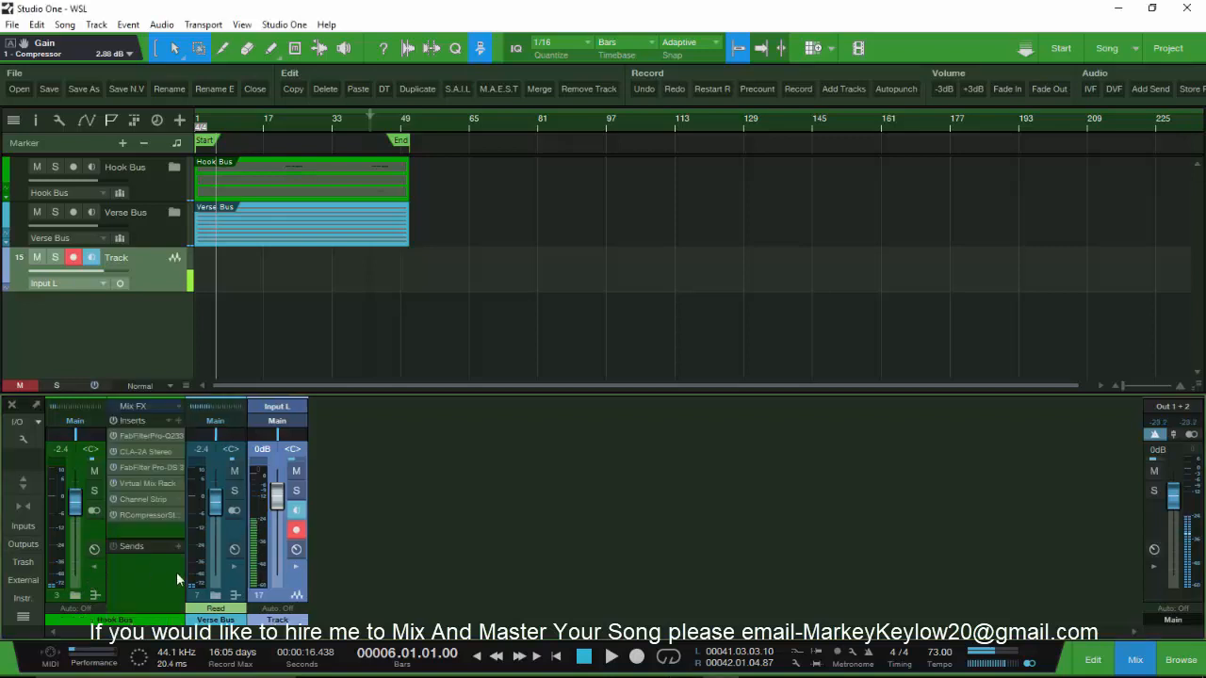
left_click(233, 569)
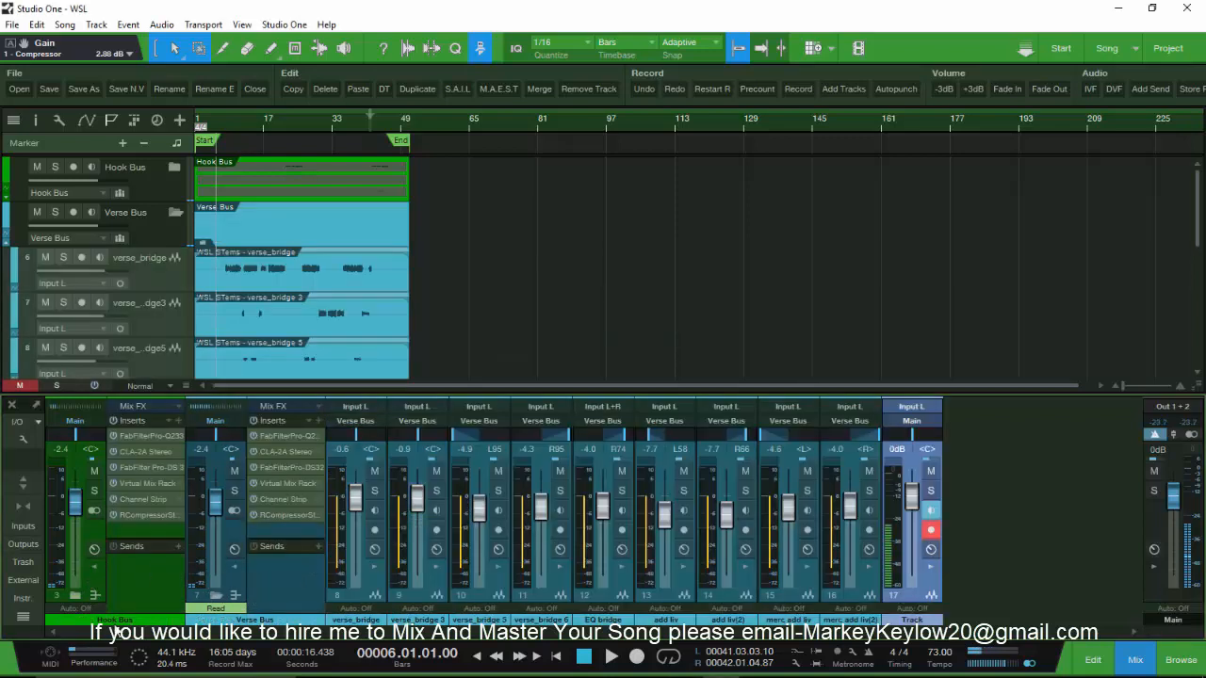
left_click(216, 595)
left_click(76, 595)
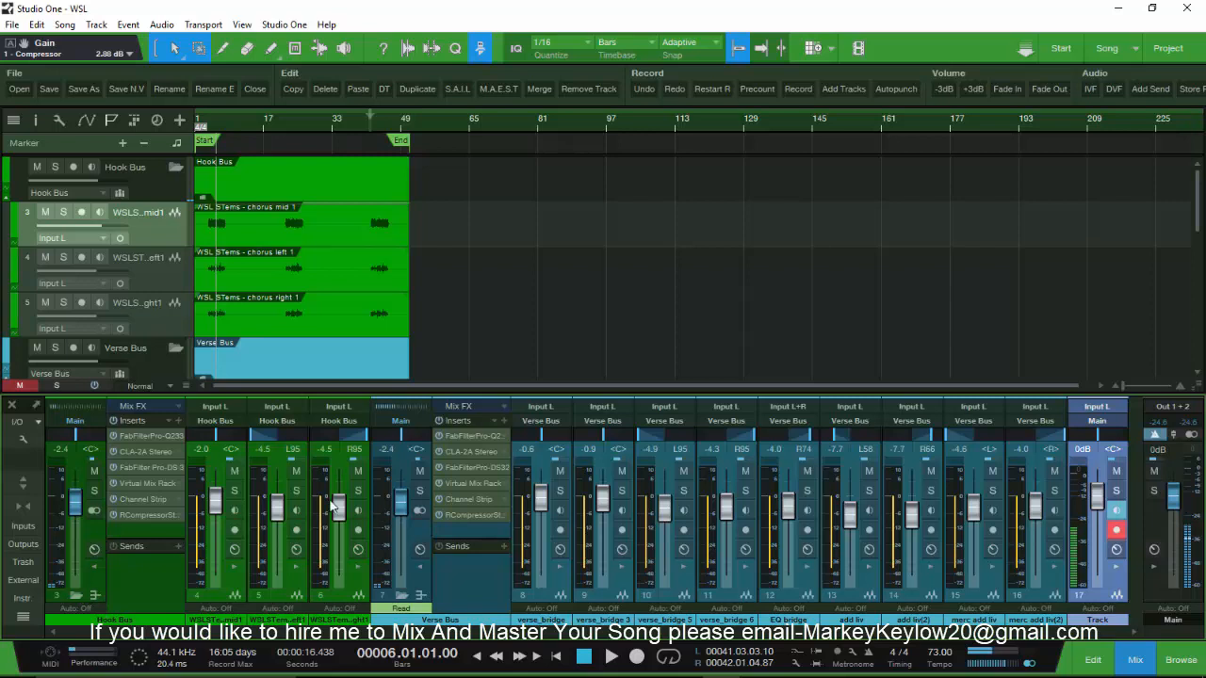
scroll(495, 269, "down", 3)
scroll(494, 268, "down", 2)
scroll(495, 269, "up", 2)
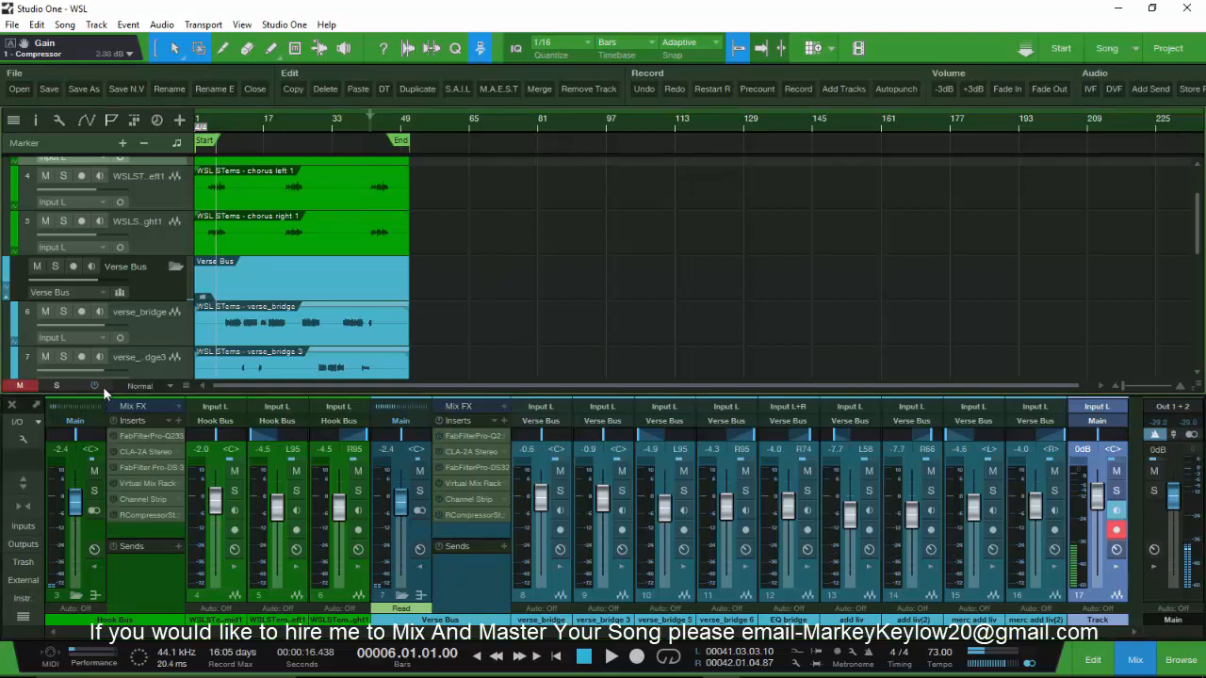
Step: Expand the record-armed Track channel, toggle its Compressor insert, and collapse the channel again
left_click(1118, 563)
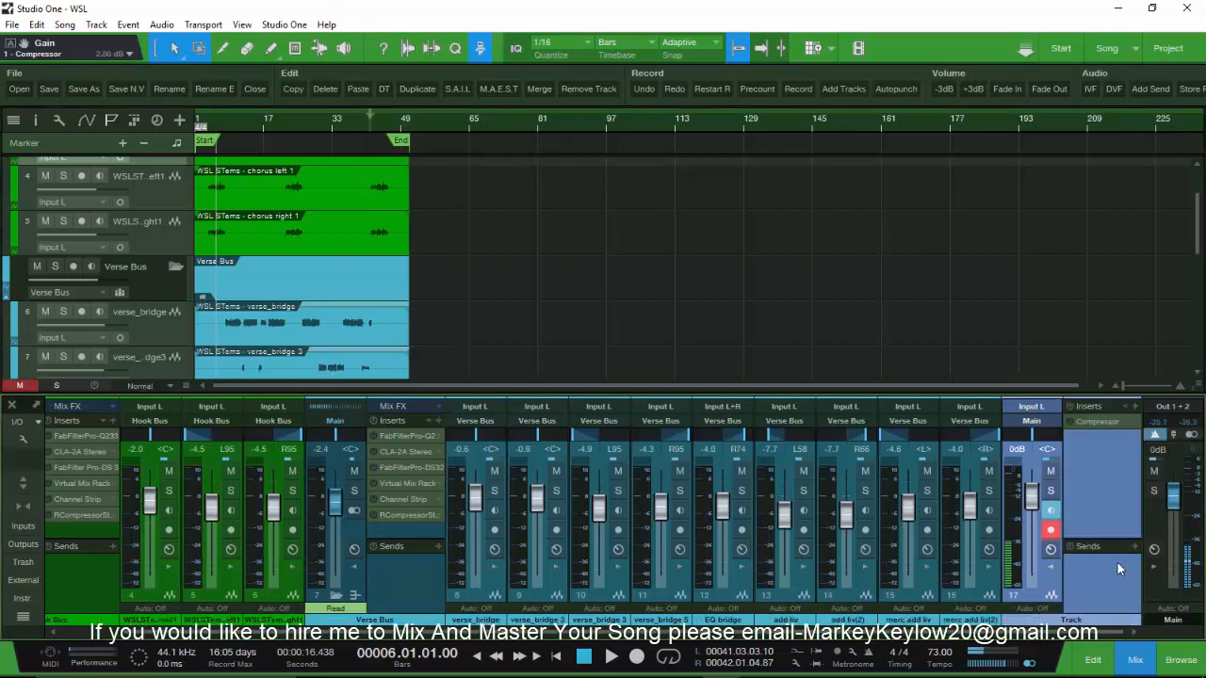
left_click(1073, 424)
left_click(1053, 562)
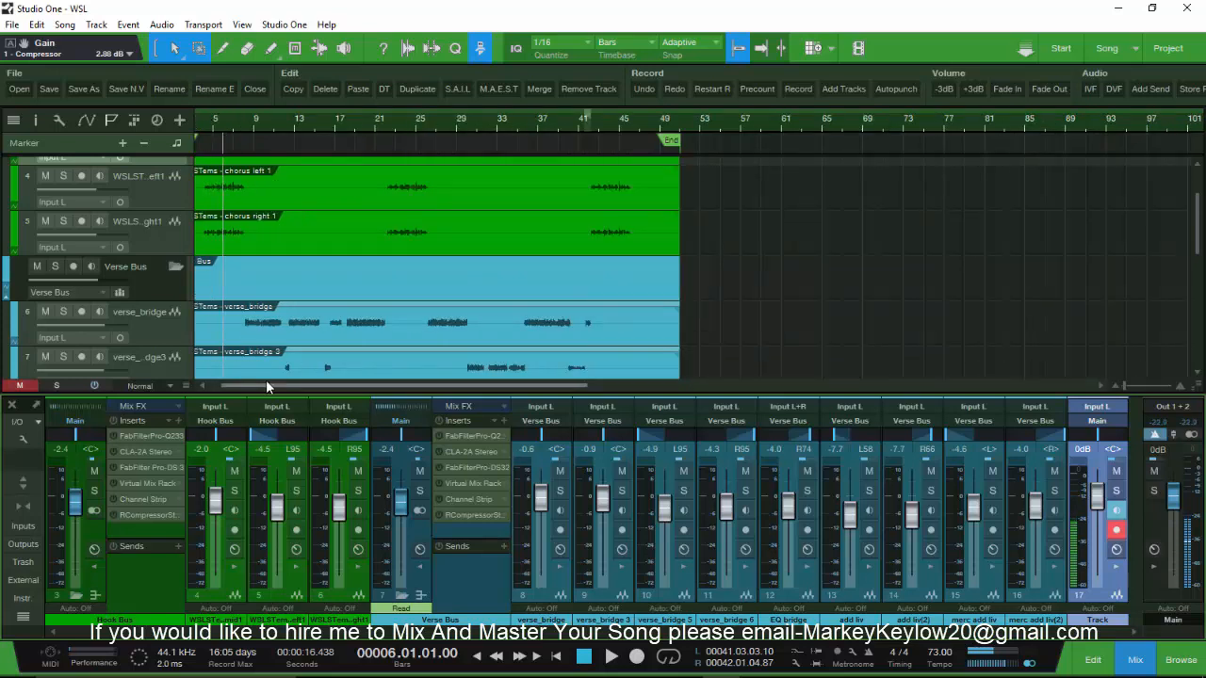
Step: Play the song from bar 4, looking over the chorus and verse tracks, and stop playback
left_click_drag(265, 379, 239, 371)
left_click(216, 128)
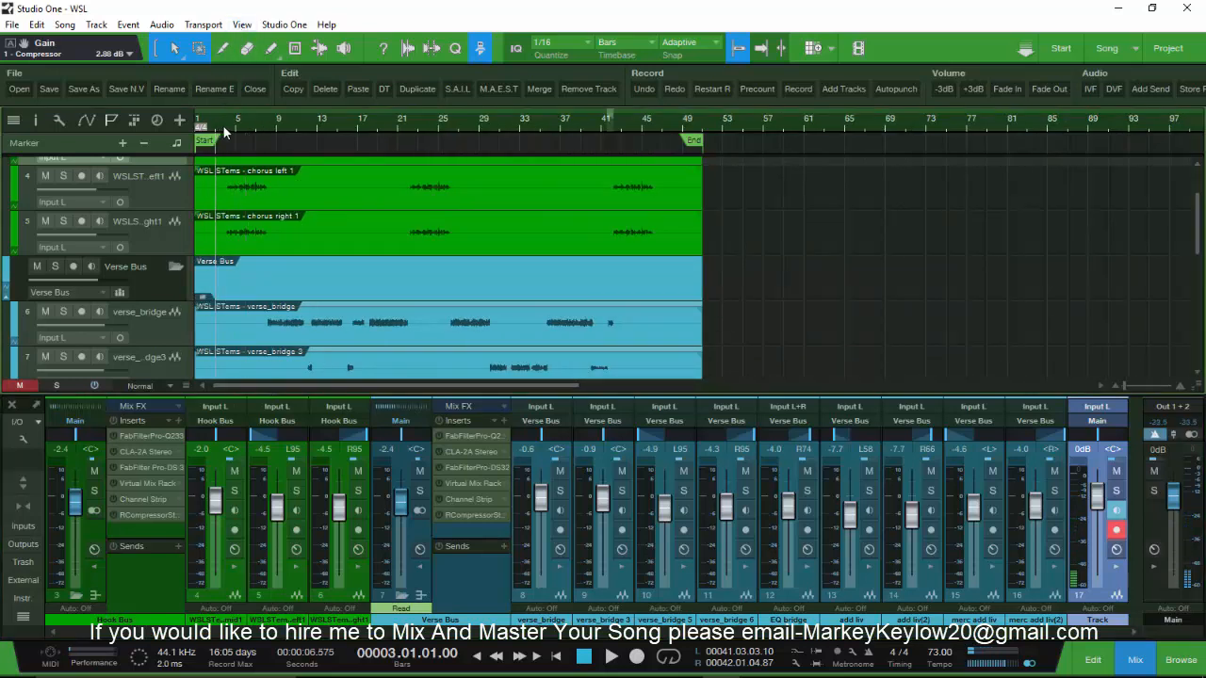
left_click(223, 124)
key("space")
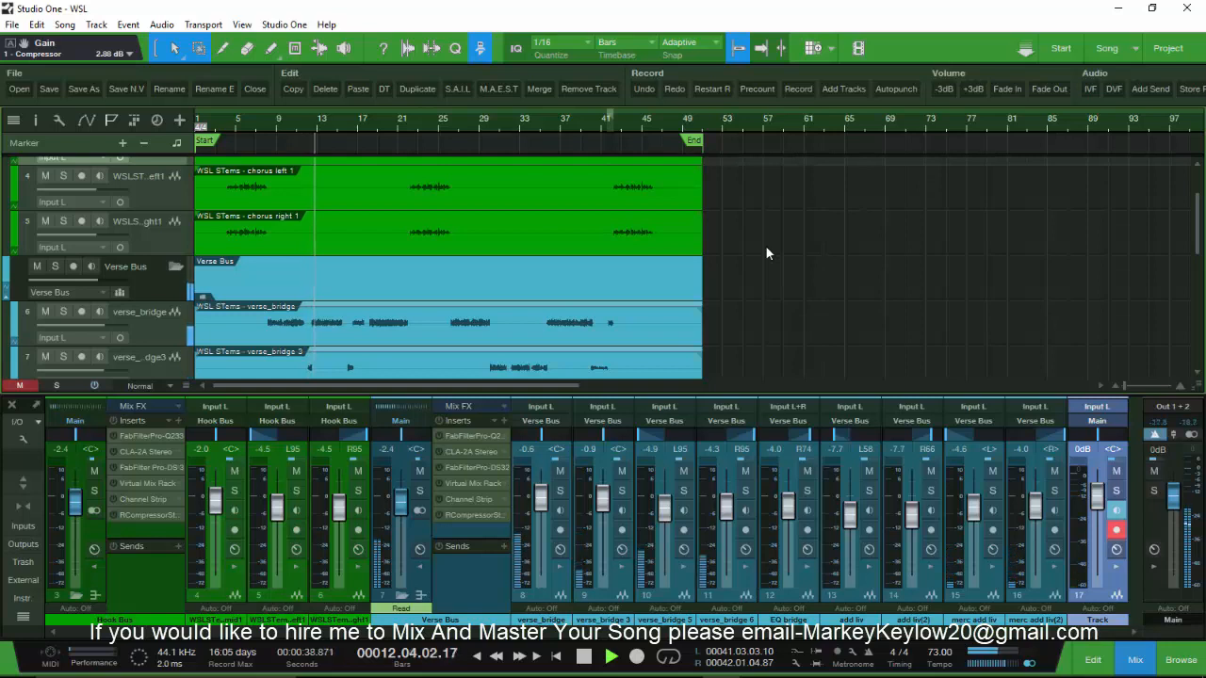
scroll(765, 245, "down", 1)
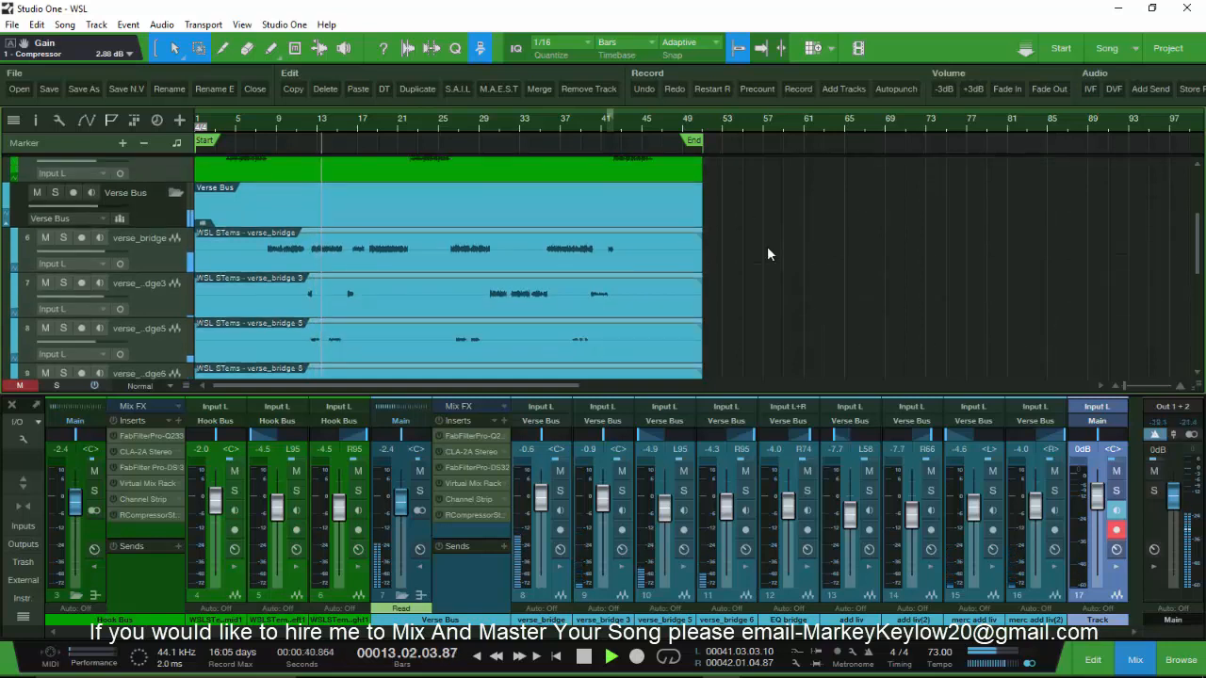
scroll(767, 246, "down", 1)
scroll(768, 250, "down", 2)
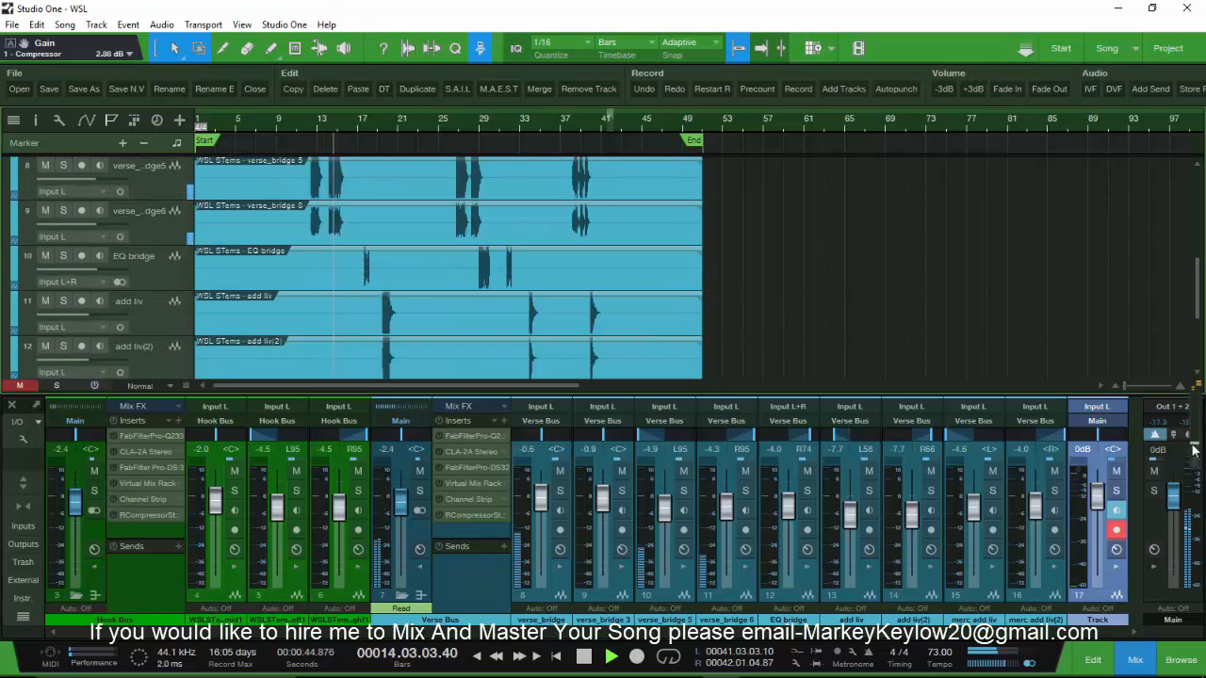
scroll(993, 329, "up", 5)
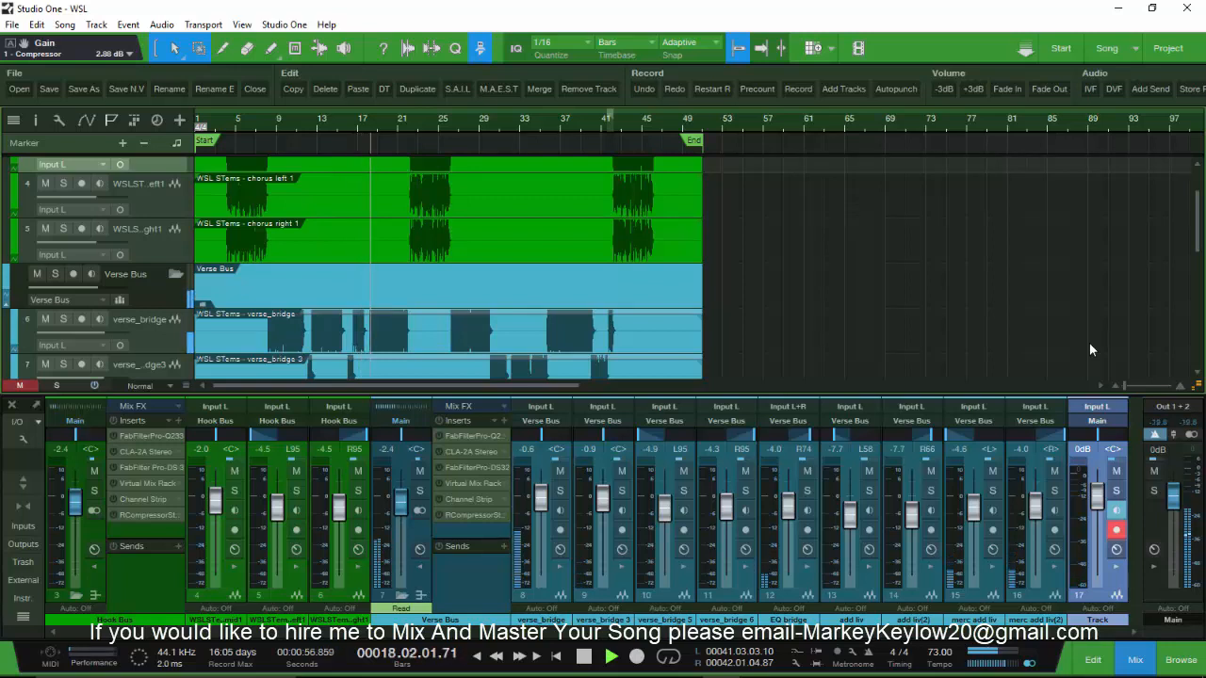
key("space")
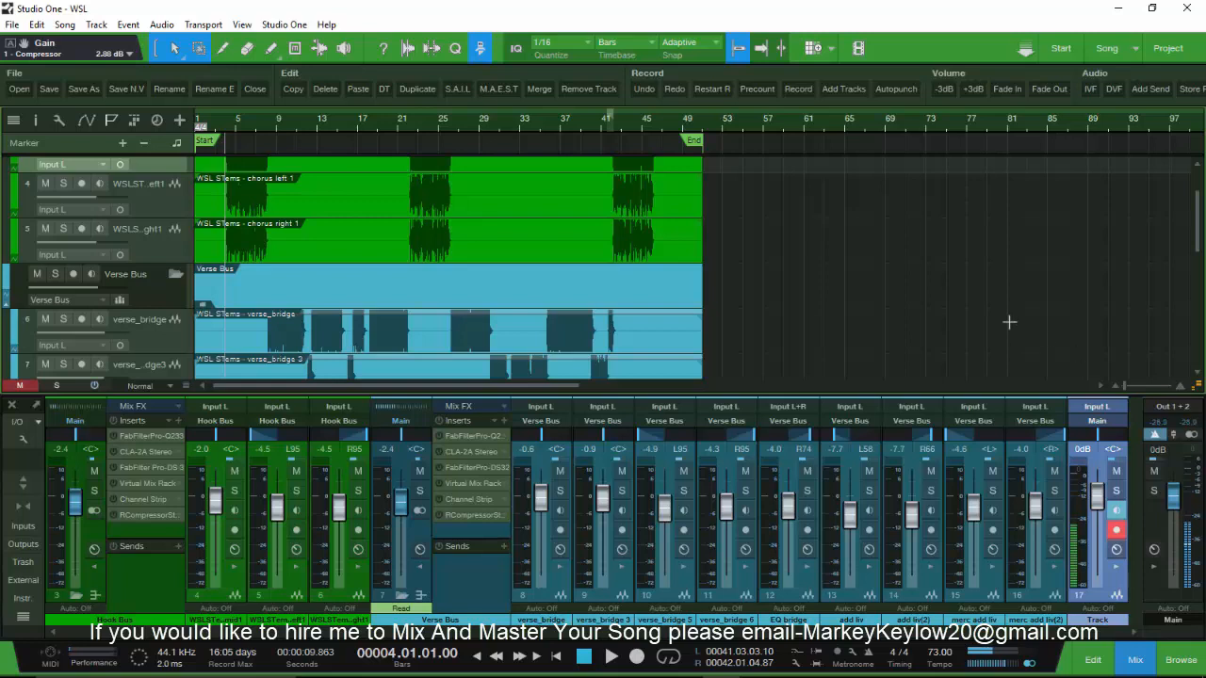
Step: Play a short passage of the verse tracks from bar 14 and stop playback
scroll(1010, 323, "down", 3)
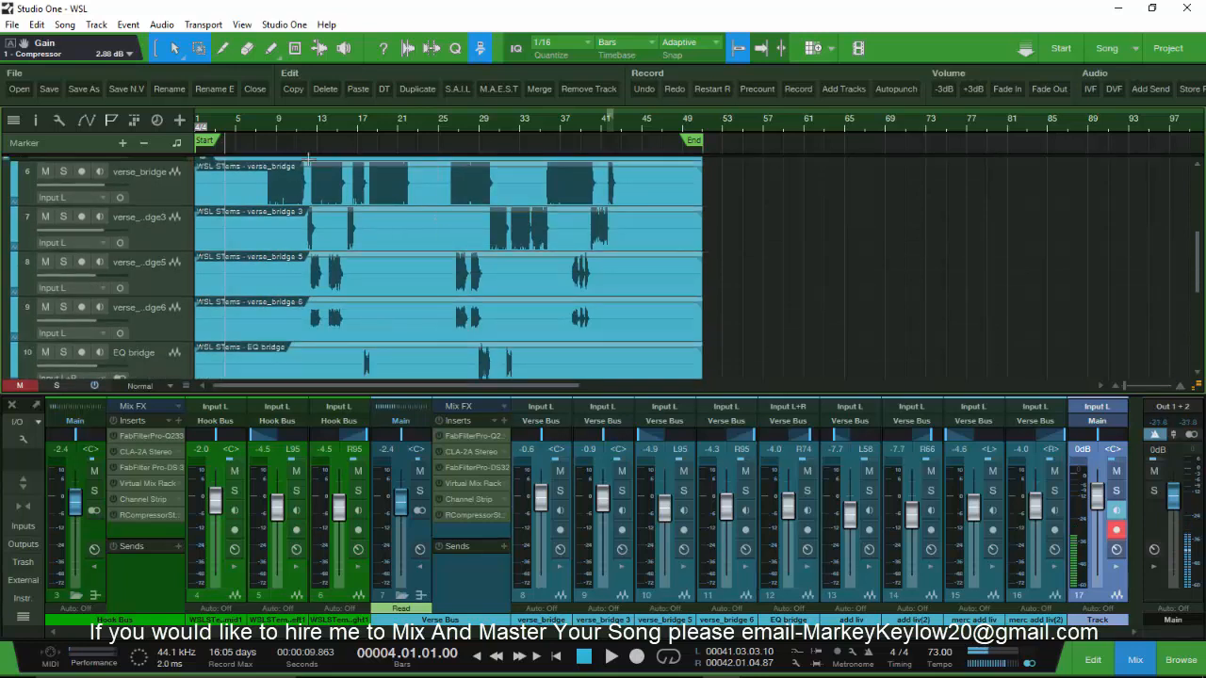
left_click(325, 123)
key("space")
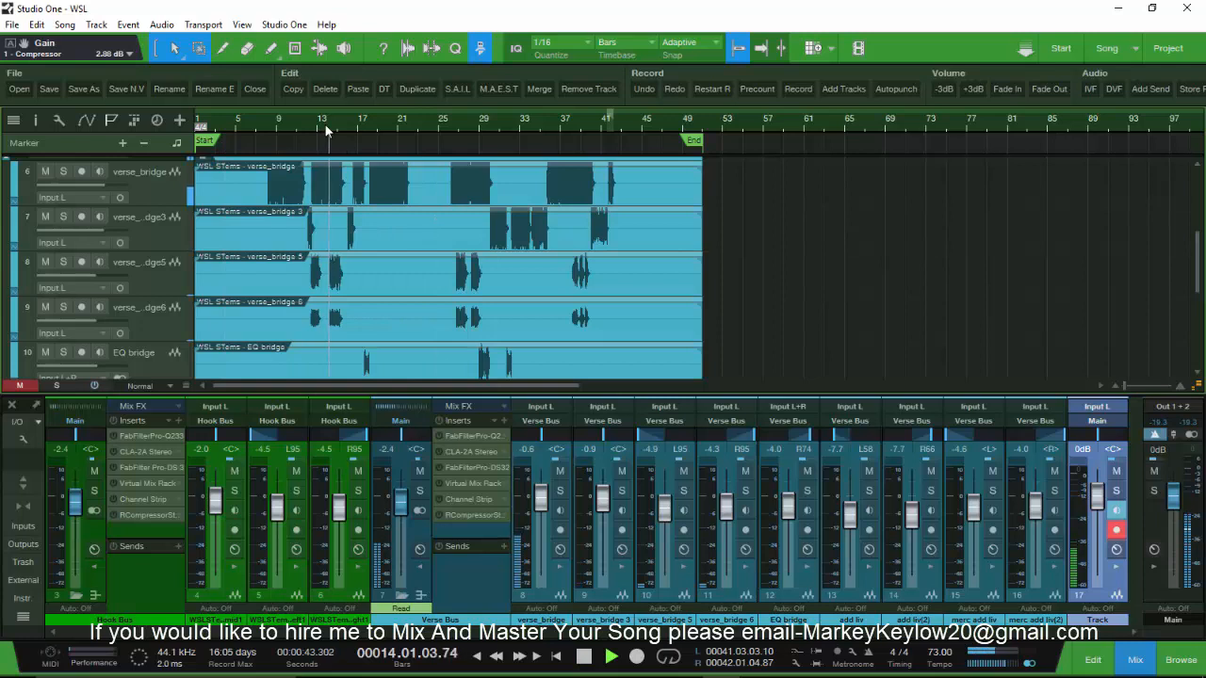
key("space")
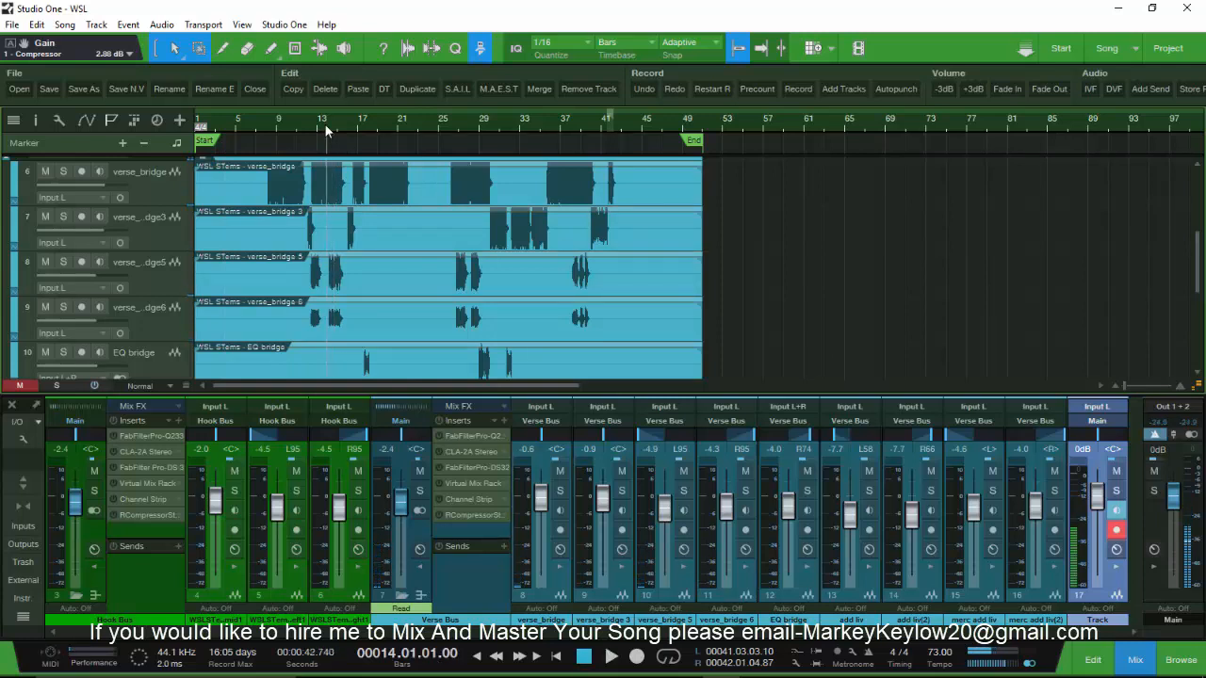
Step: Place the playback cursor at bar 4.2, at the start of the first chorus
scroll(240, 121, "up", 2)
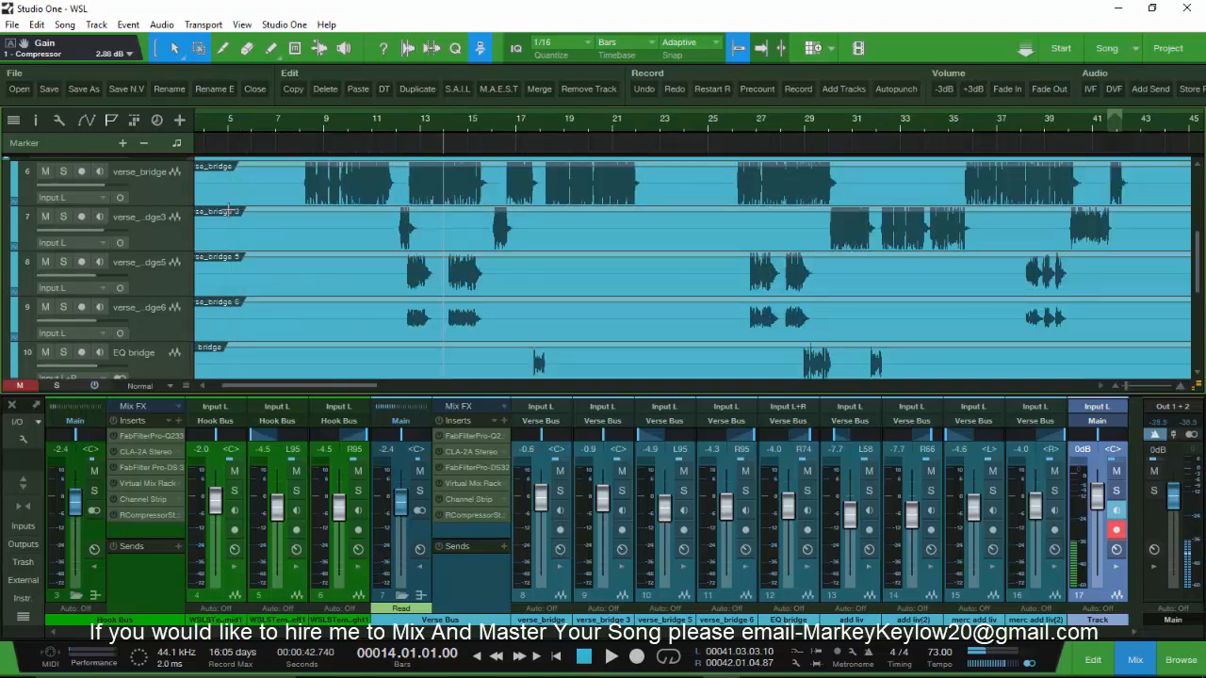
scroll(229, 217, "up", 3)
scroll(229, 217, "up", 1)
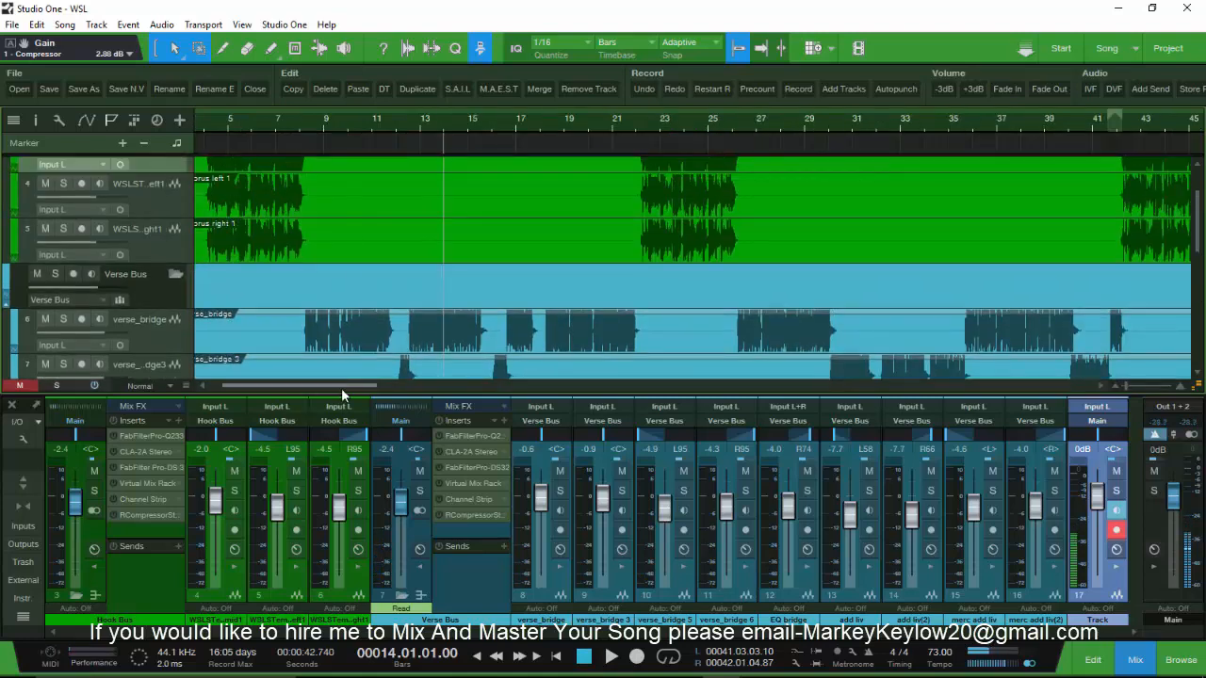
left_click_drag(346, 390, 295, 389)
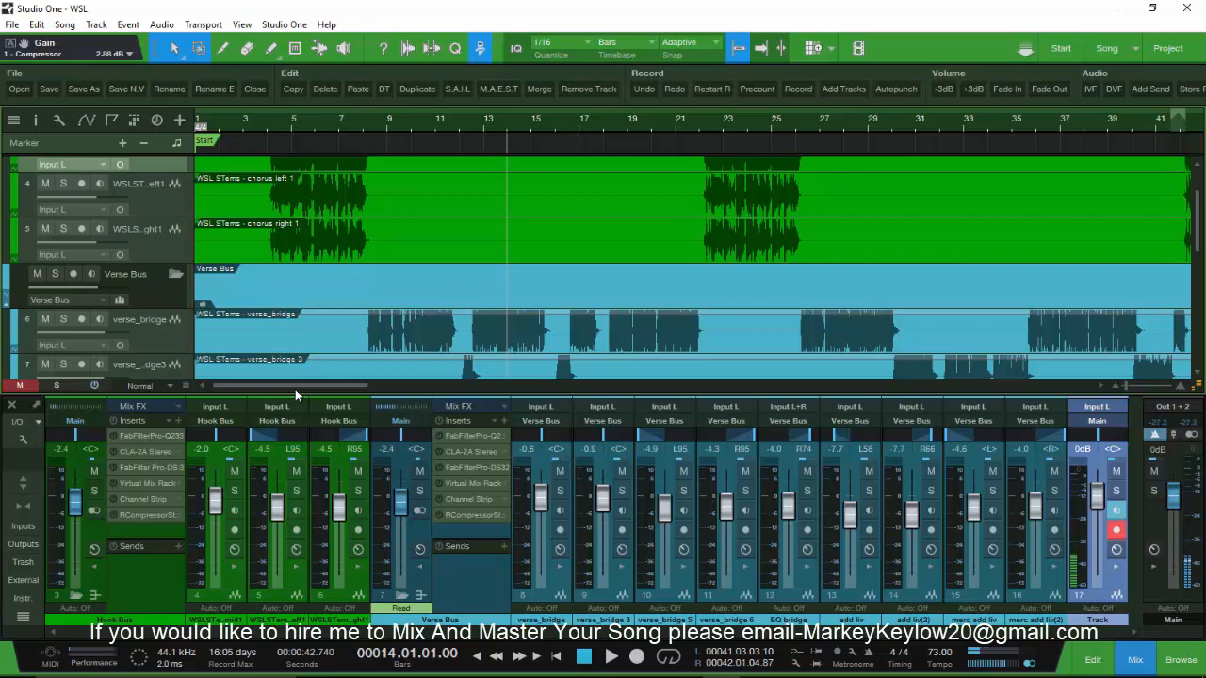
left_click(270, 125)
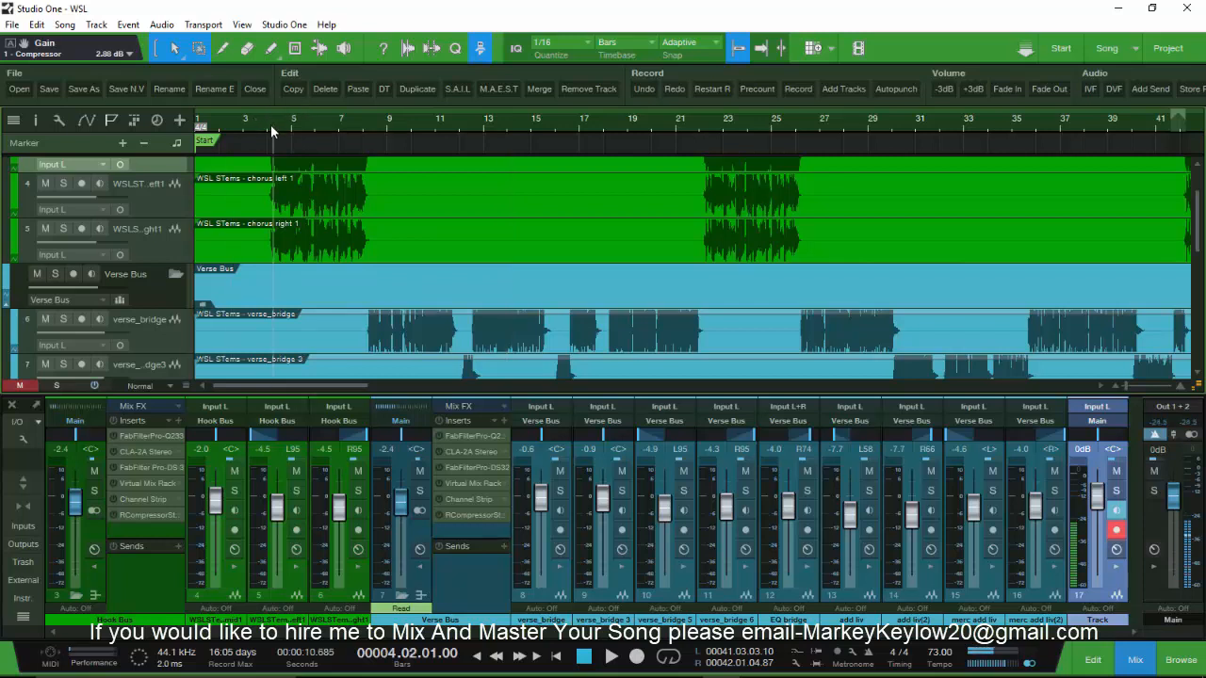
Step: Open the FabFilter Pro-Q 2 insert on the Hook Bus and activate it while the chorus plays
left_click(113, 422)
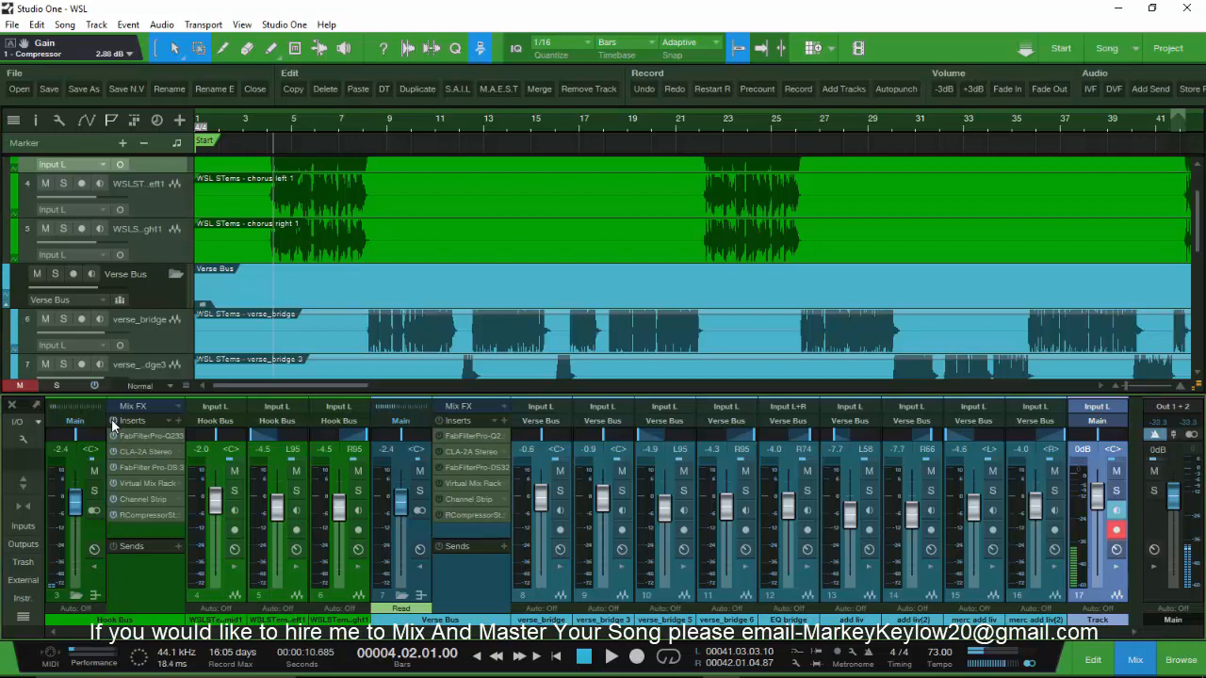
left_click(142, 434)
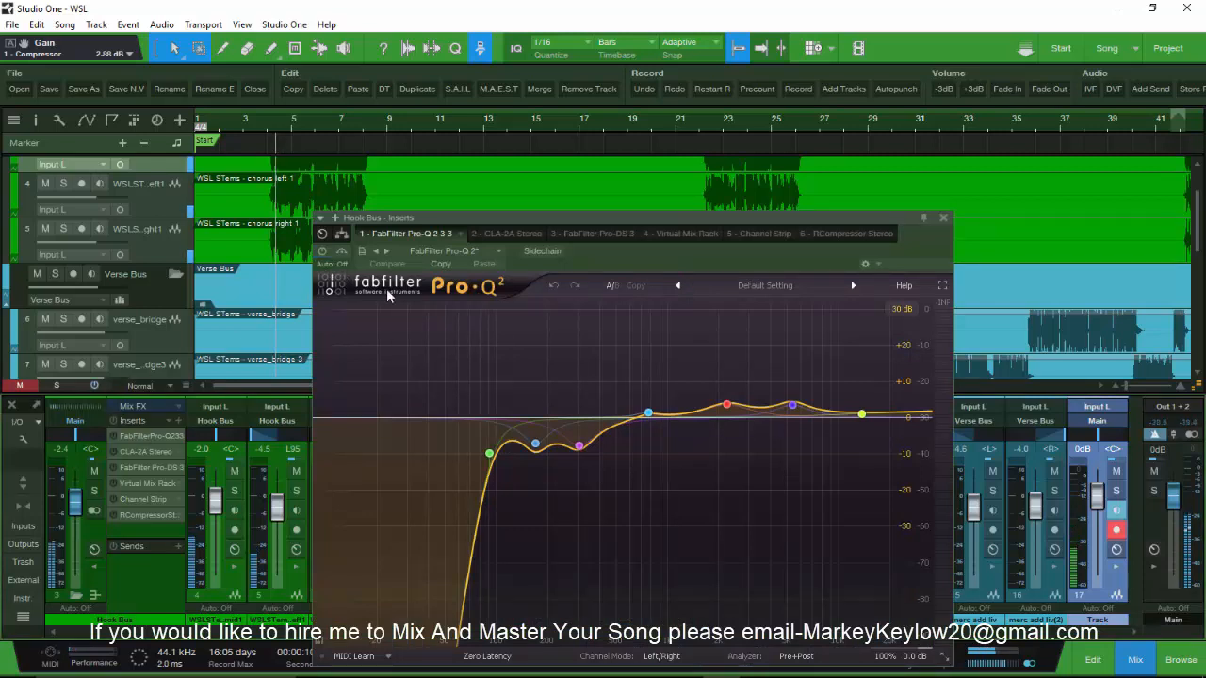
left_click(322, 251)
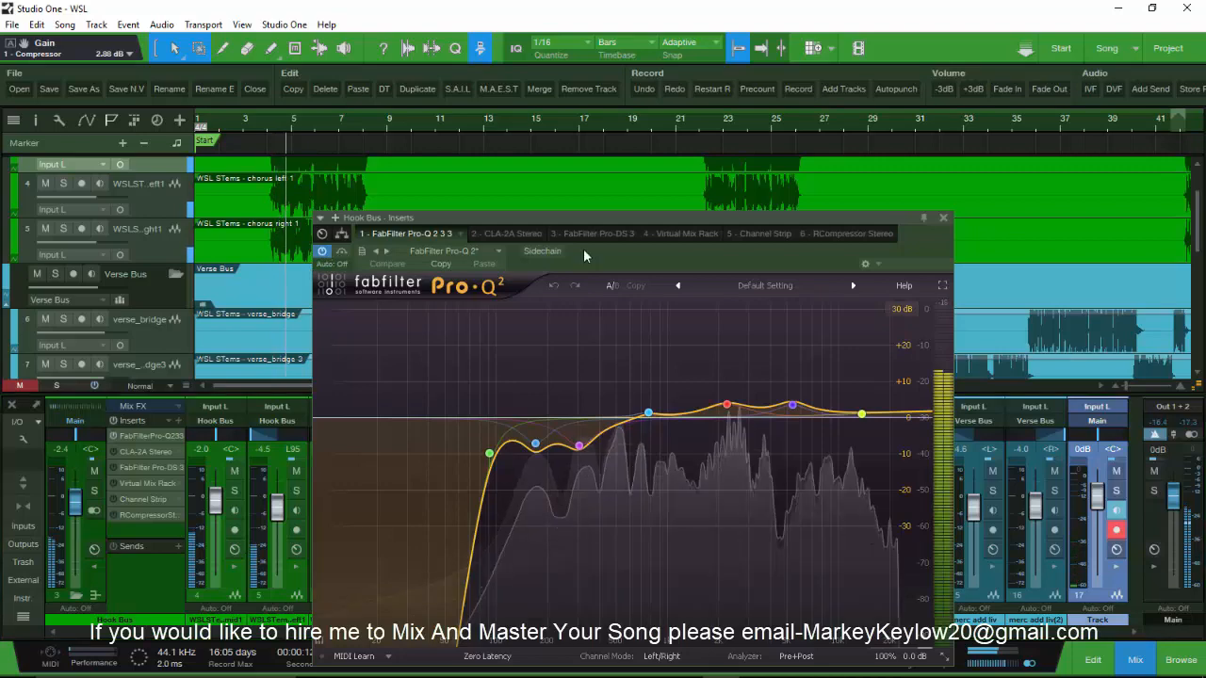
Step: Activate the Hook Bus's CLA-2A, Pro-DS, Virtual Mix Rack, Channel Strip and RCompressor in turn during playback, close the insert window and stop playback
left_click(501, 234)
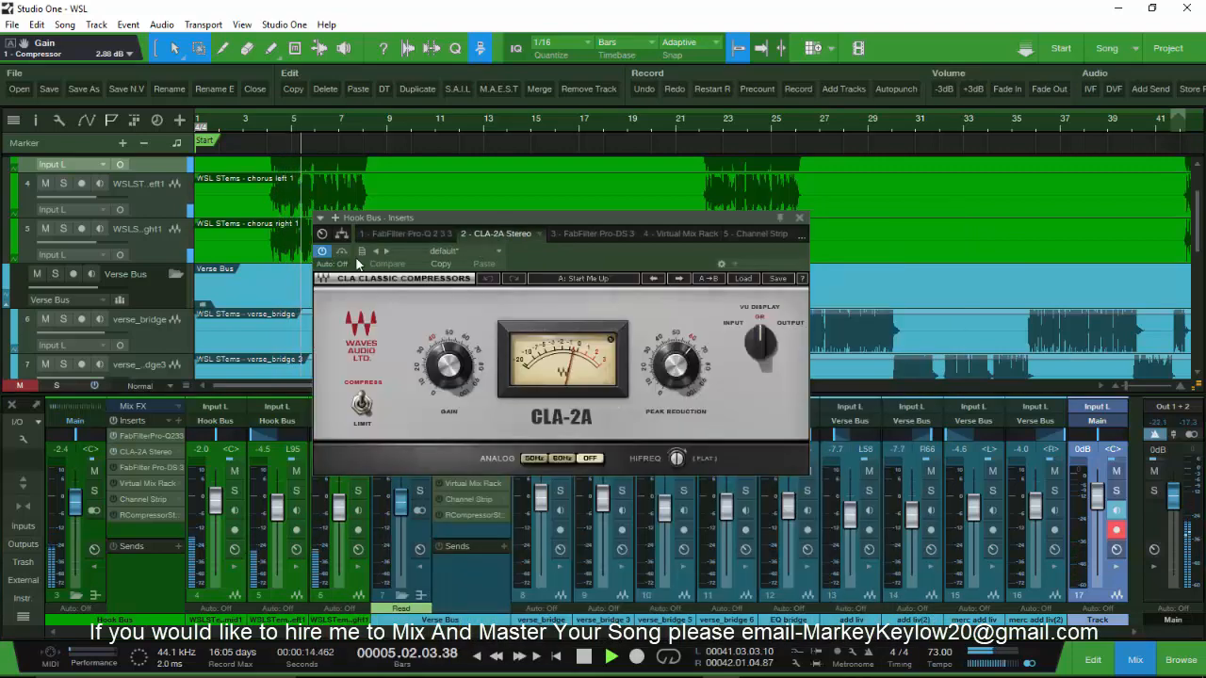
left_click(578, 234)
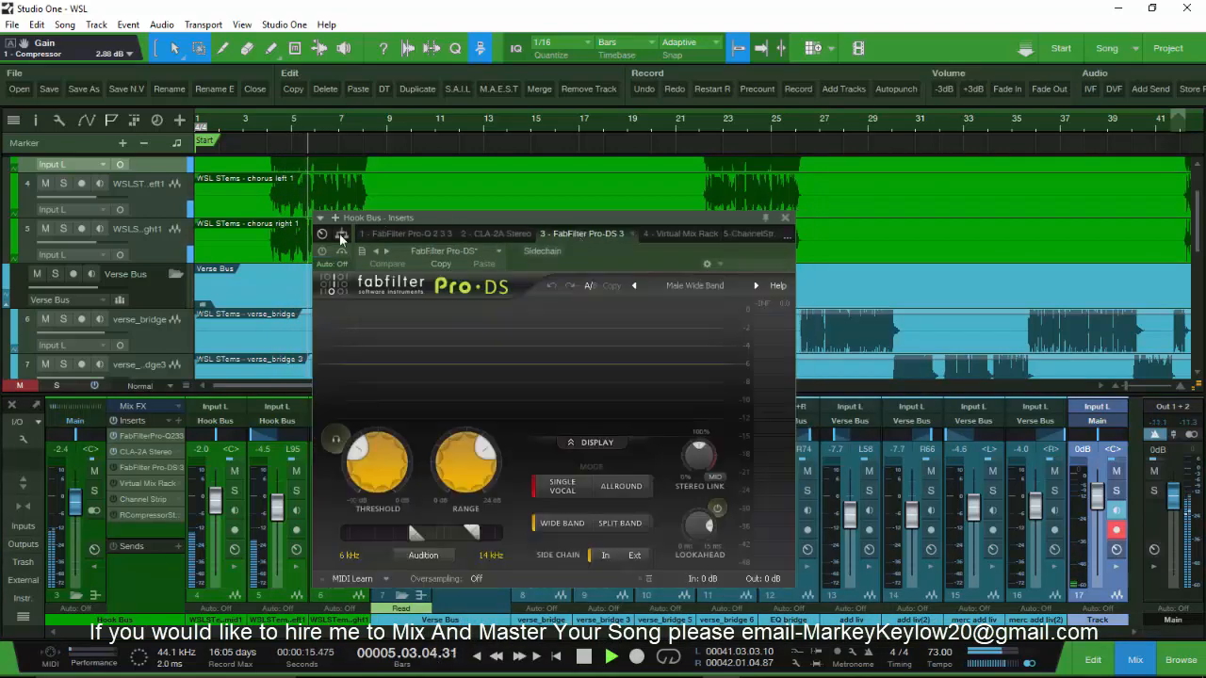
left_click(664, 235)
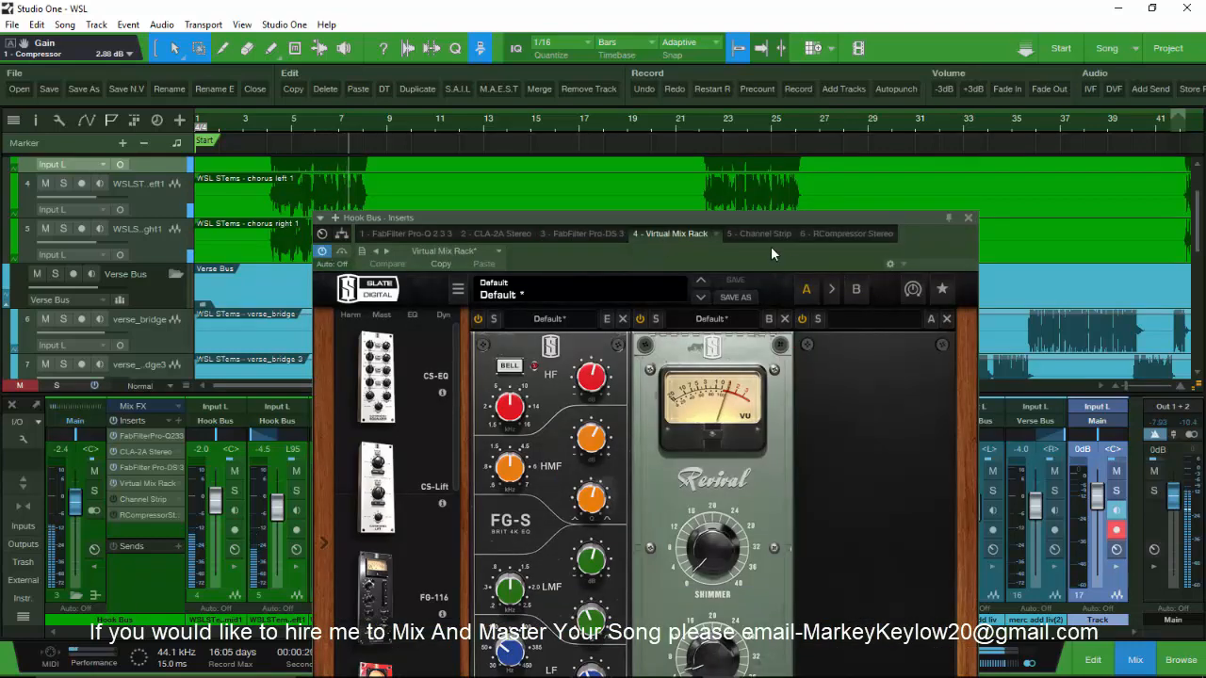
left_click(750, 233)
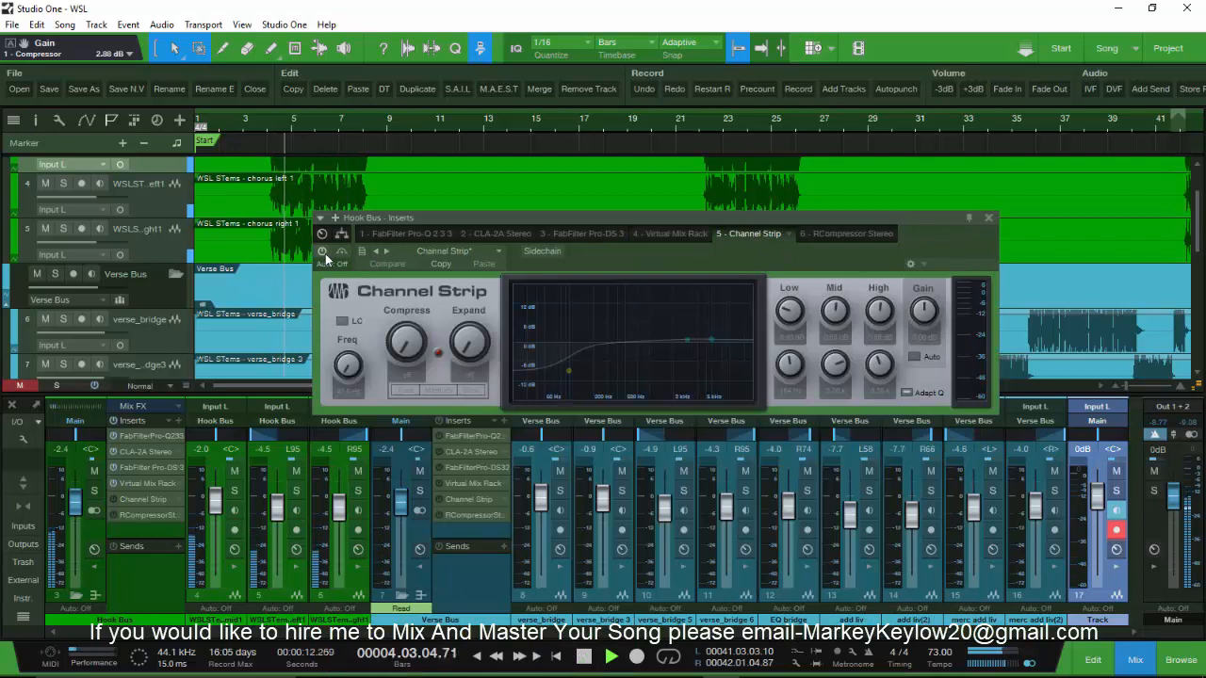
left_click(845, 234)
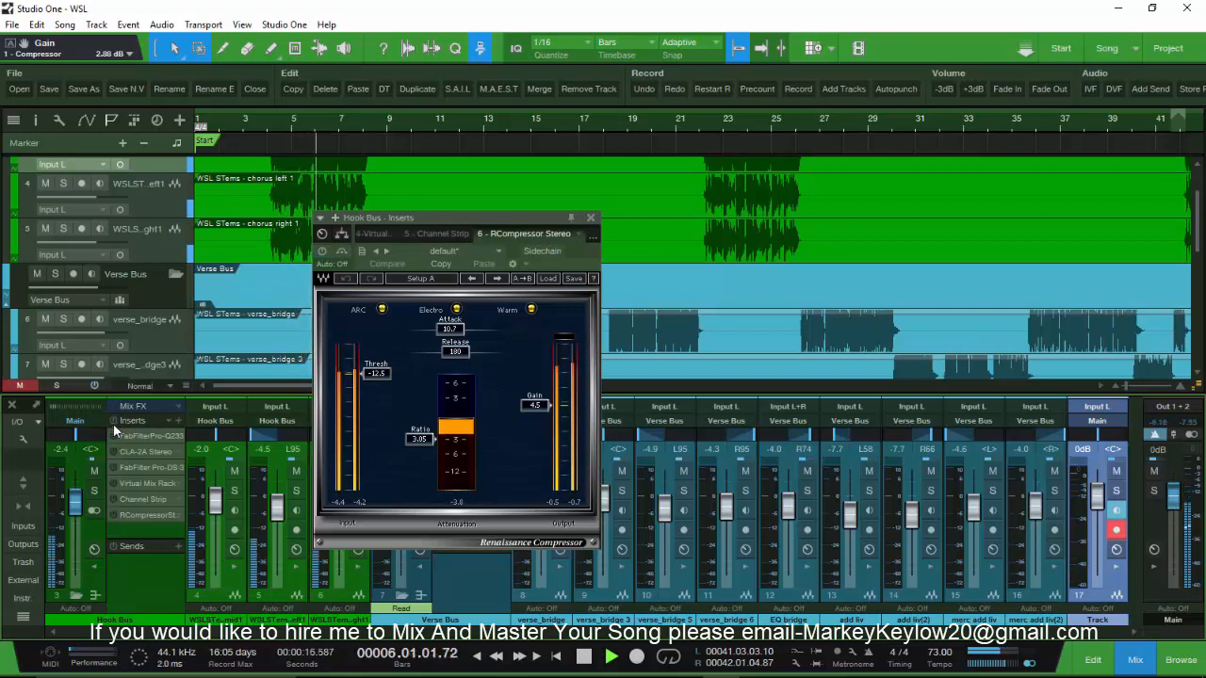
left_click(591, 219)
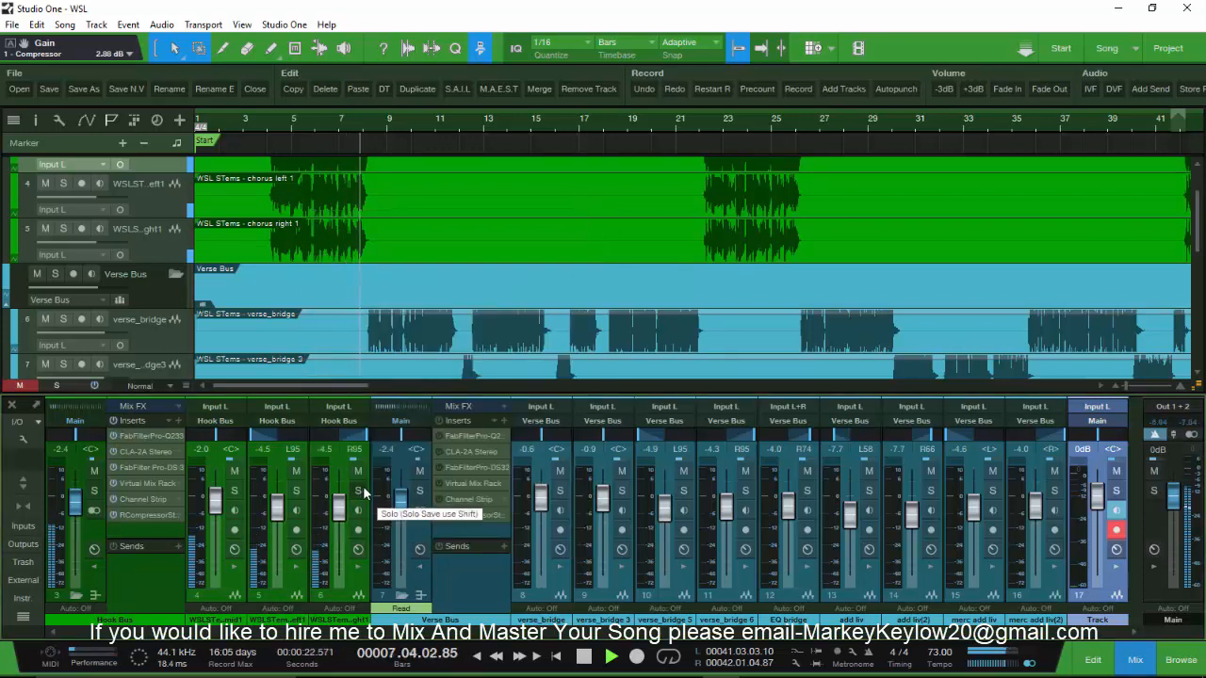
key("space")
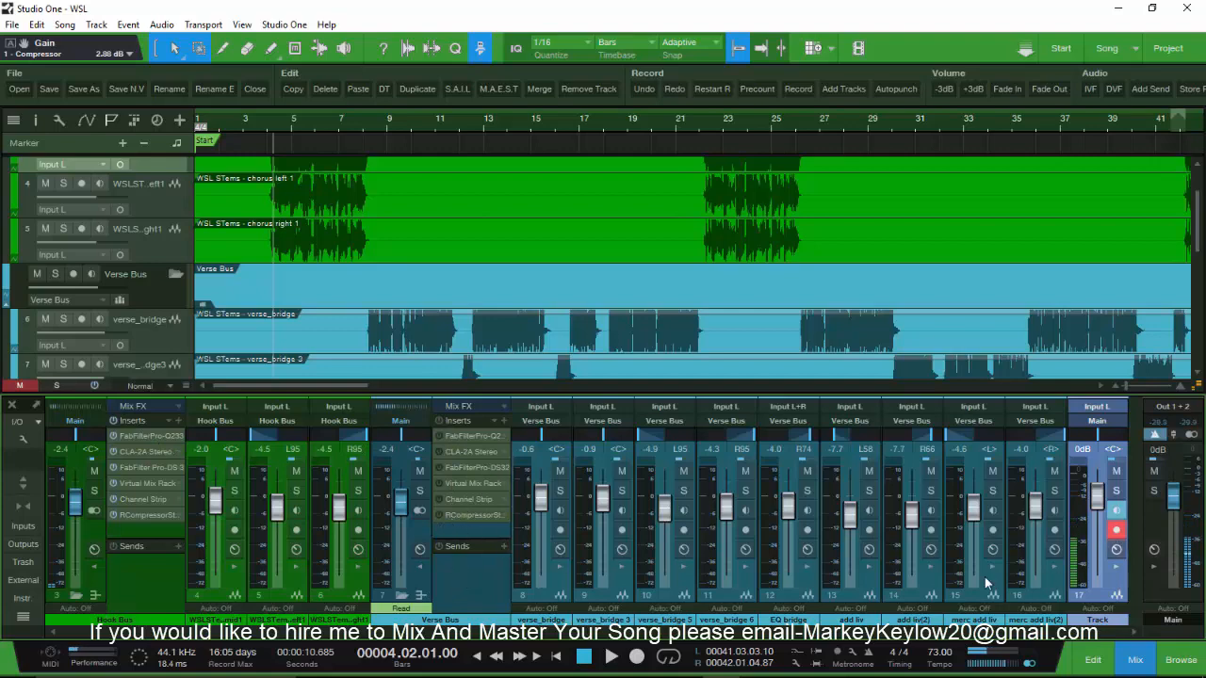
Step: Place the playback cursor at about bar 8, at the start of the first verse
scroll(430, 227, "down", 1)
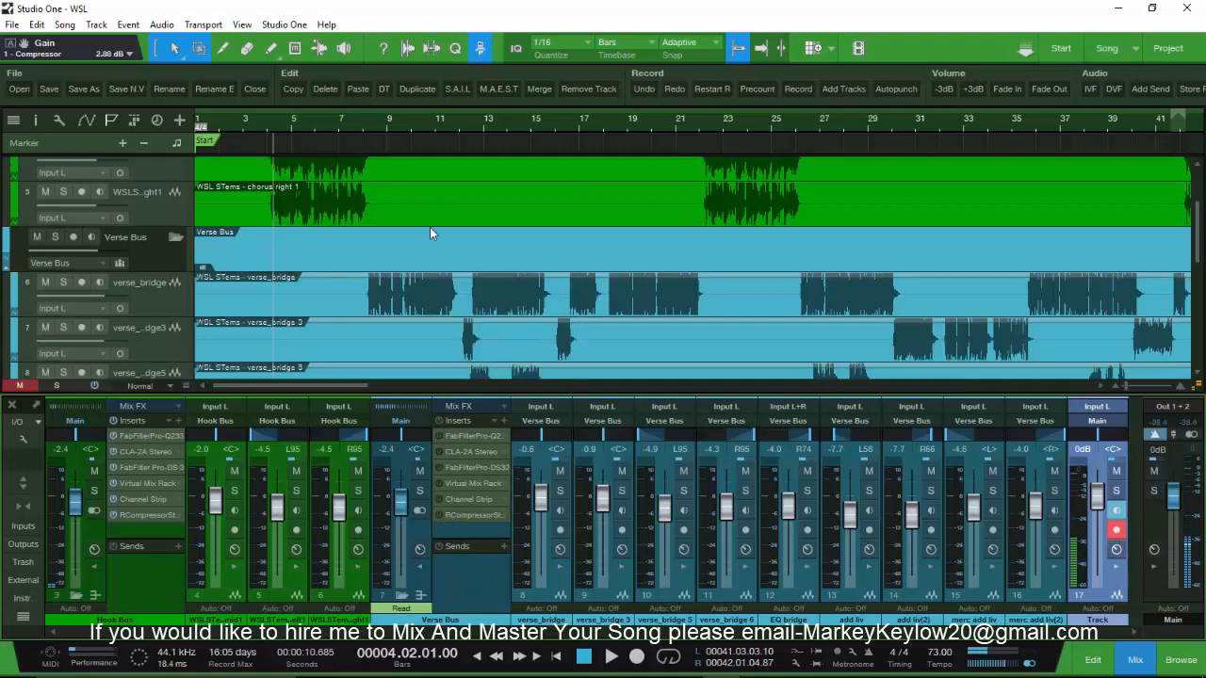
scroll(430, 227, "up", 2)
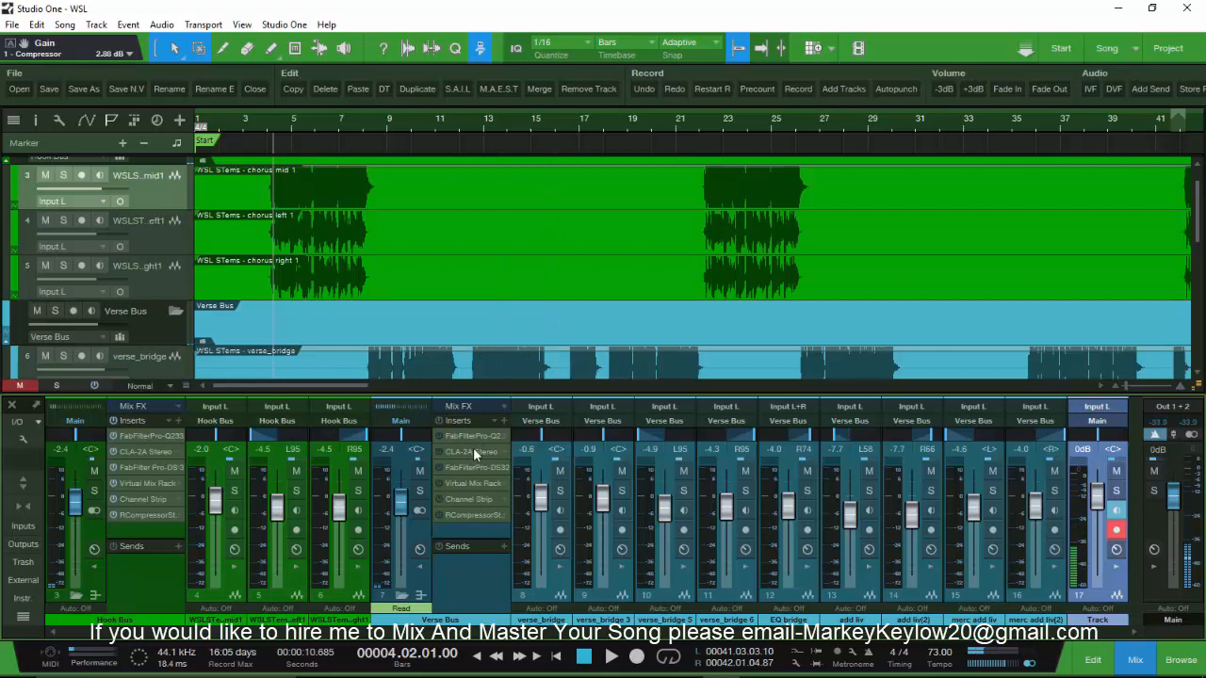
left_click(374, 127)
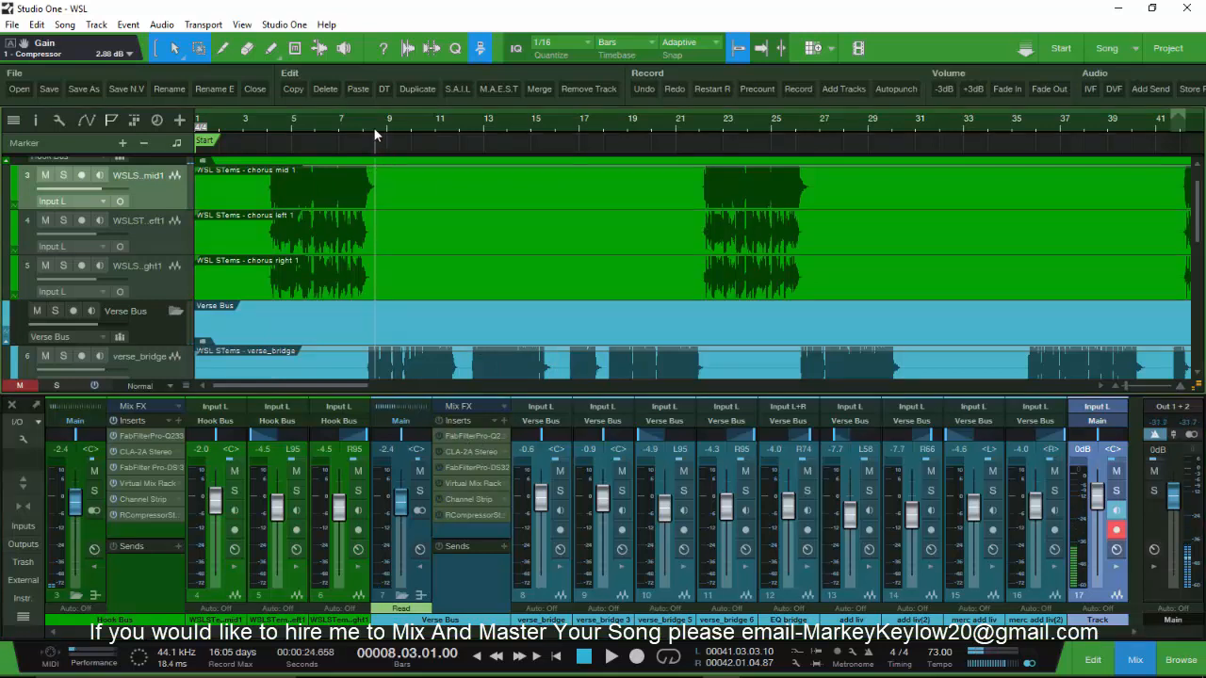
left_click(362, 123)
Step: Activate the Verse Bus's Pro-Q 2, CLA-2A, Pro-DS, Virtual Mix Rack, Channel Strip and RCompressor in turn during playback, close the insert window and stop playback
left_click(452, 436)
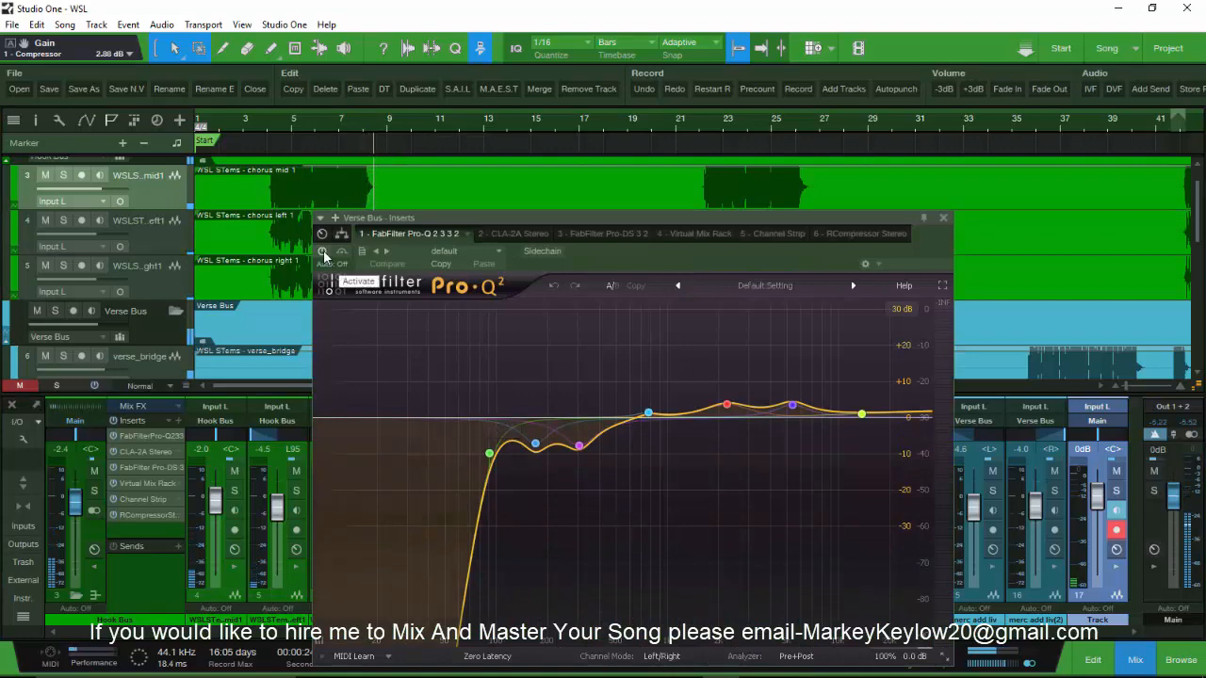
left_click(324, 249)
left_click(516, 235)
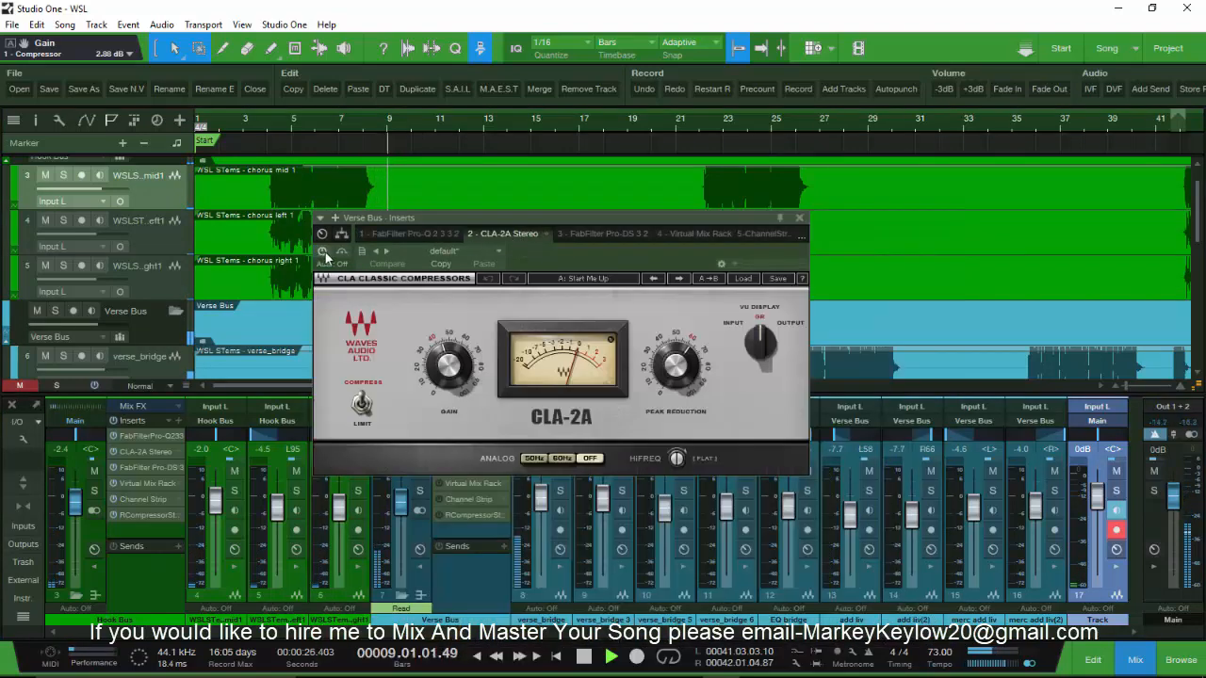
left_click(617, 236)
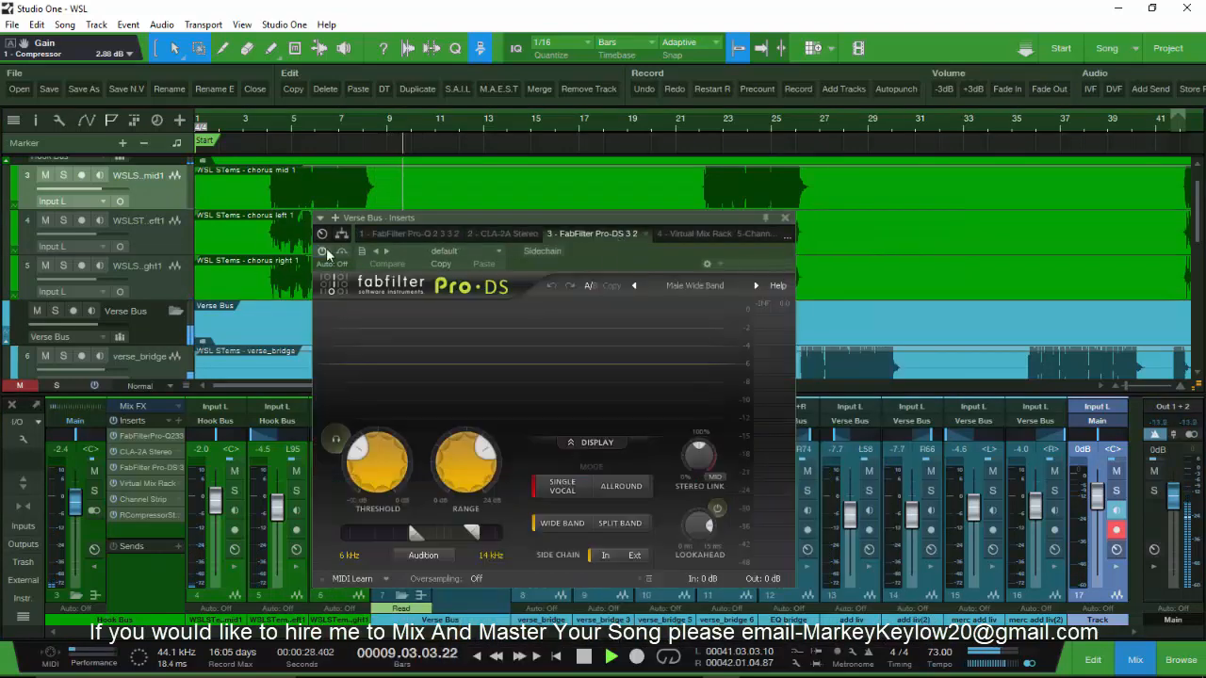
left_click(693, 237)
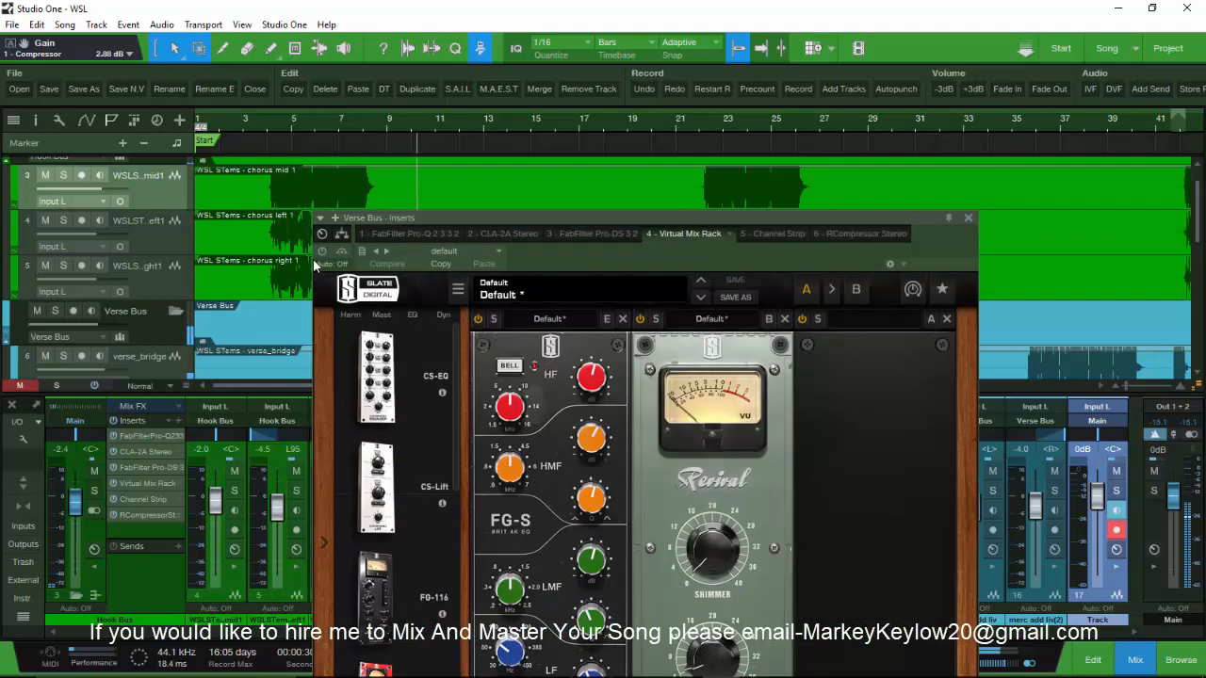
left_click(777, 232)
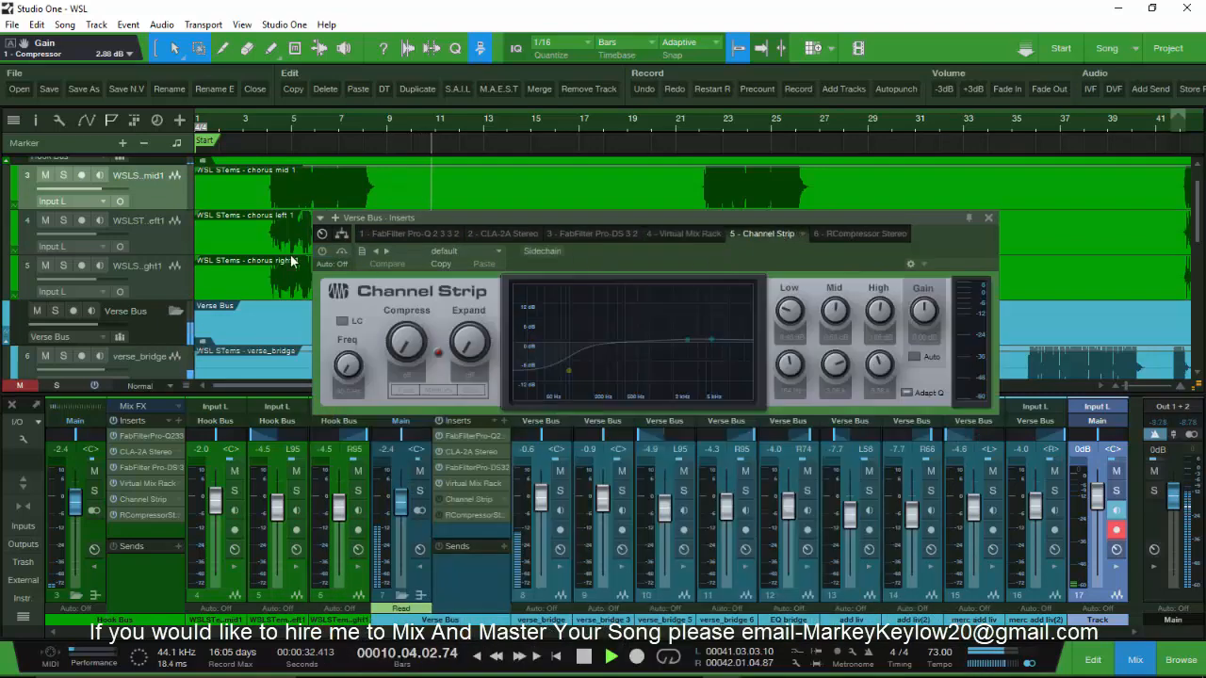
left_click(858, 234)
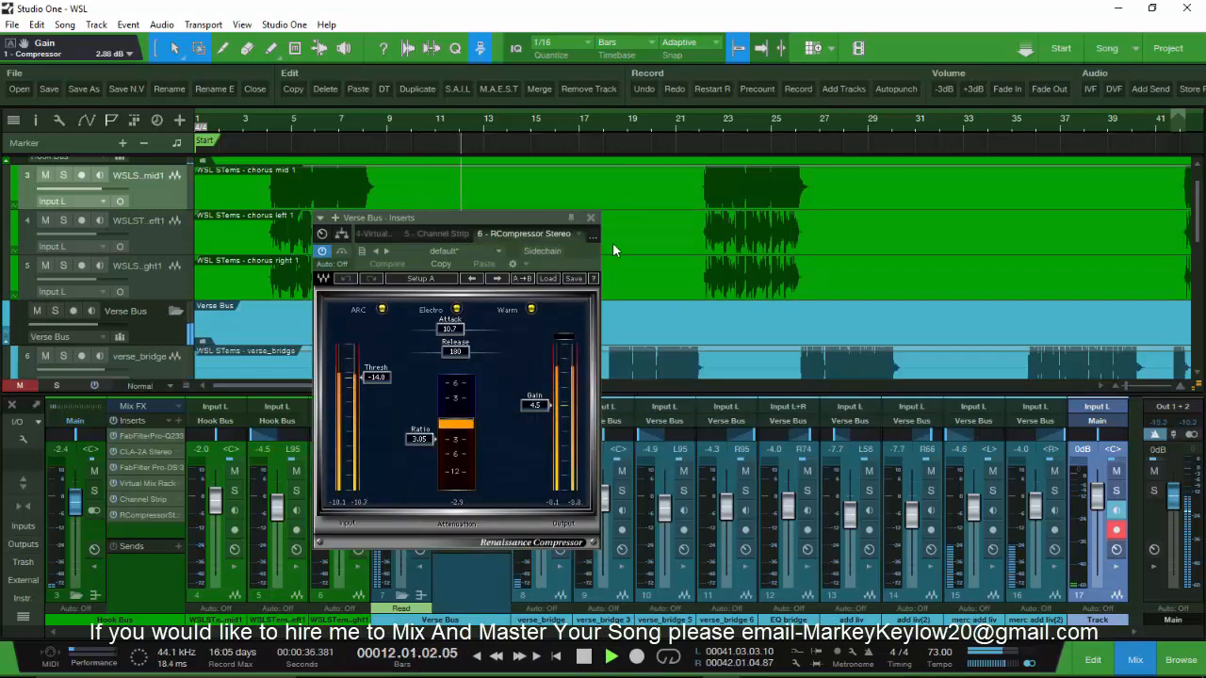
left_click(591, 218)
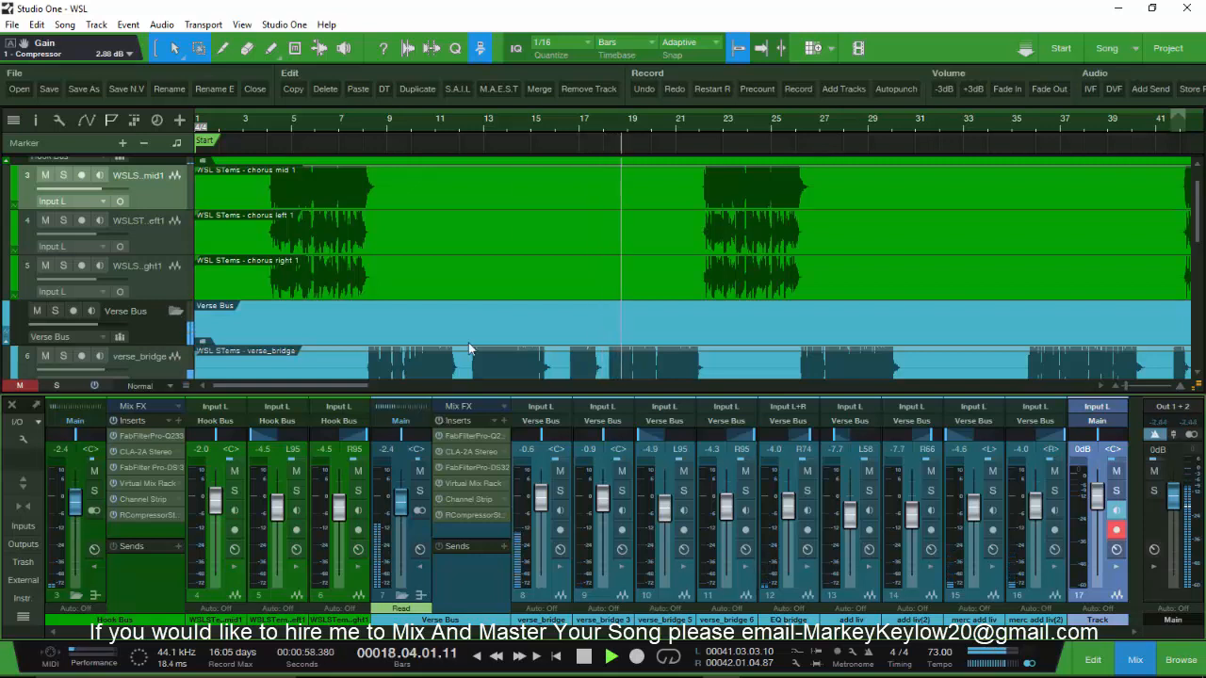
scroll(533, 224, "down", 3)
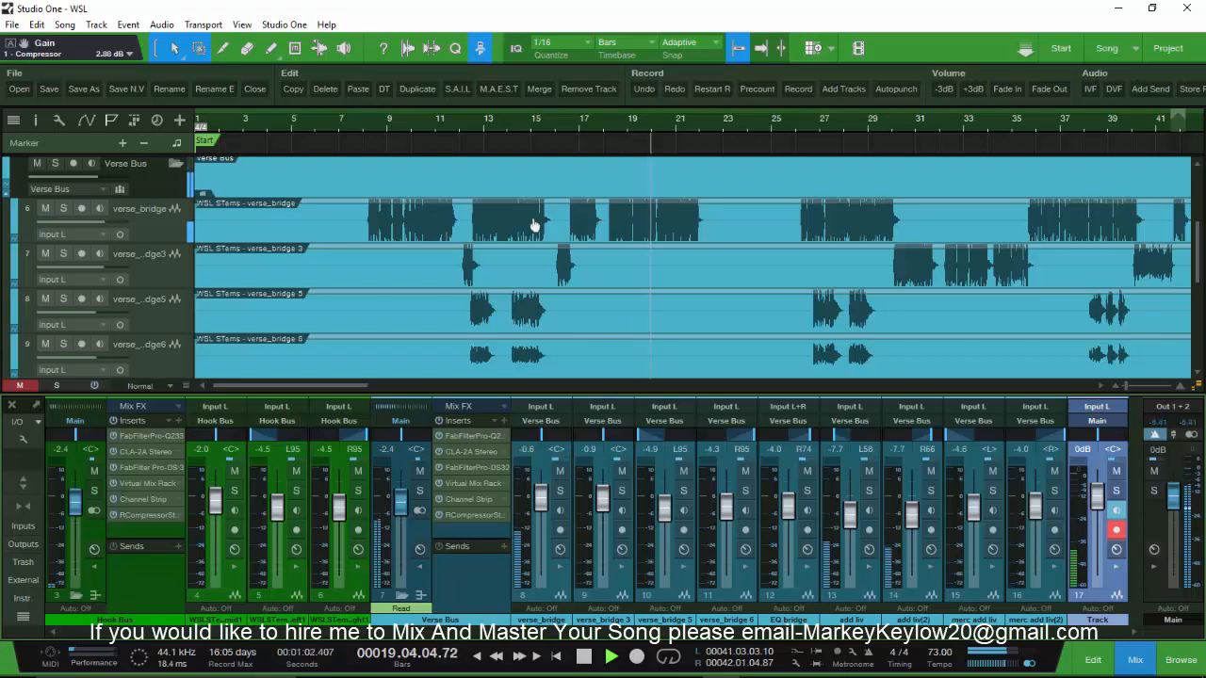
key("space")
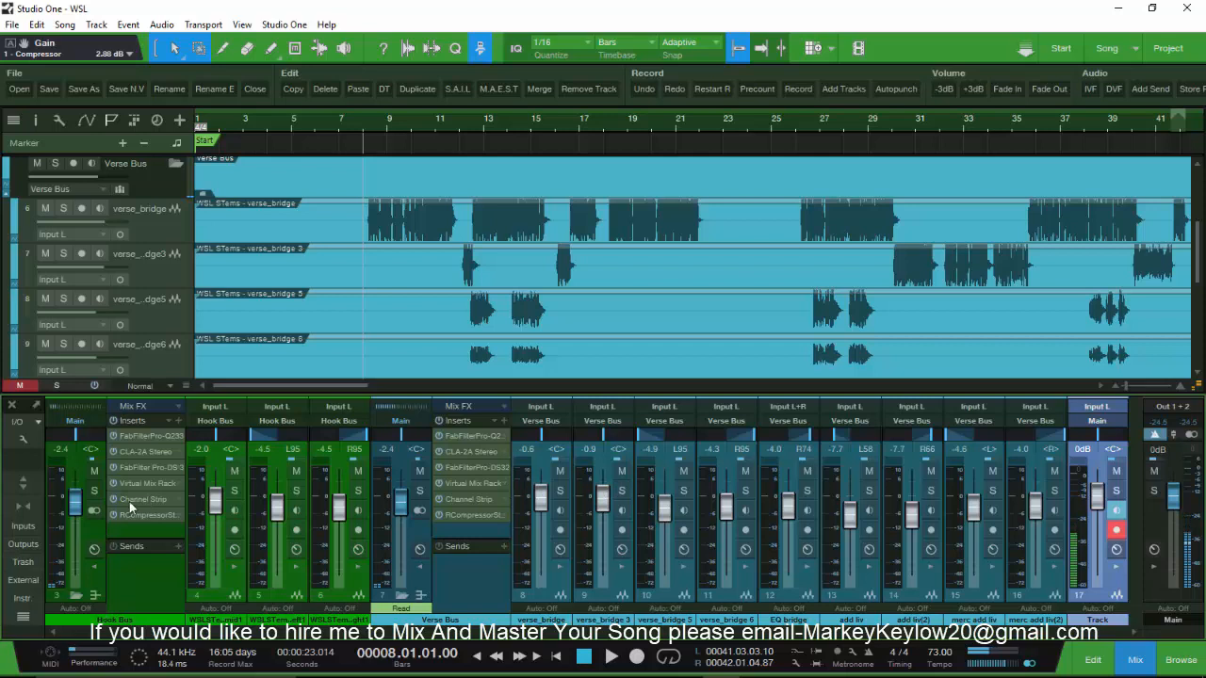
Step: Expand the insert racks of the three chorus channels and verse_bridge, and activate Gate 6, Gate 5, Gate 7 and Gate 2
left_click(235, 568)
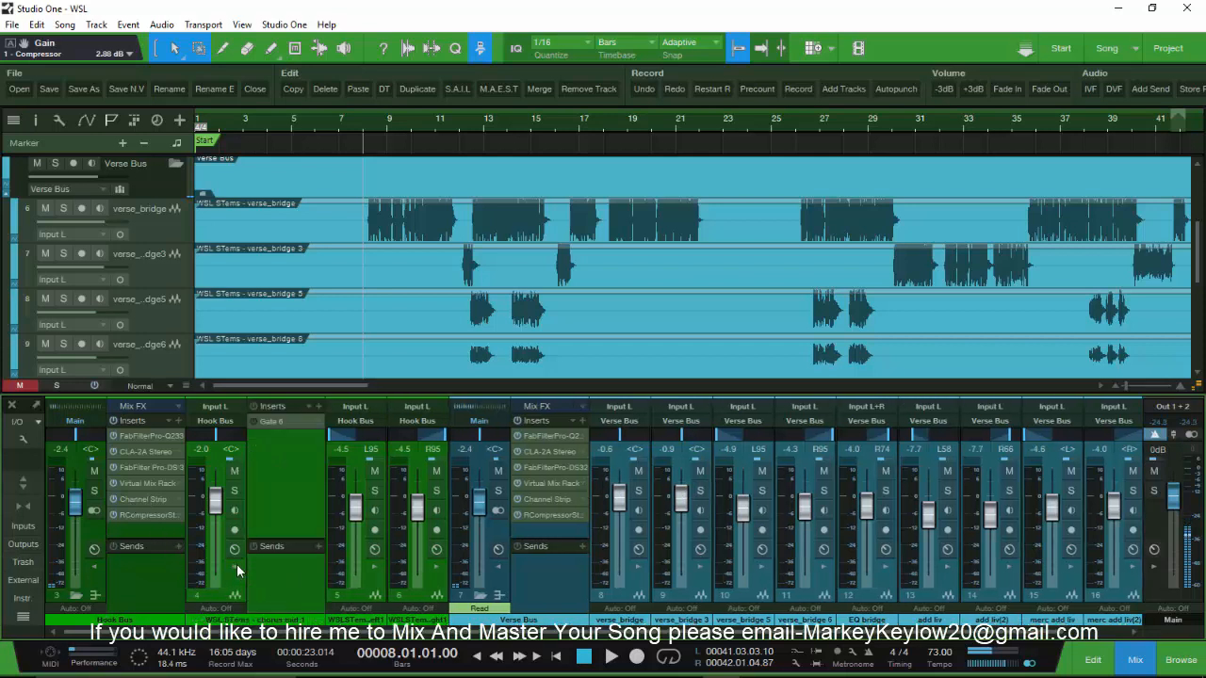
left_click(377, 566)
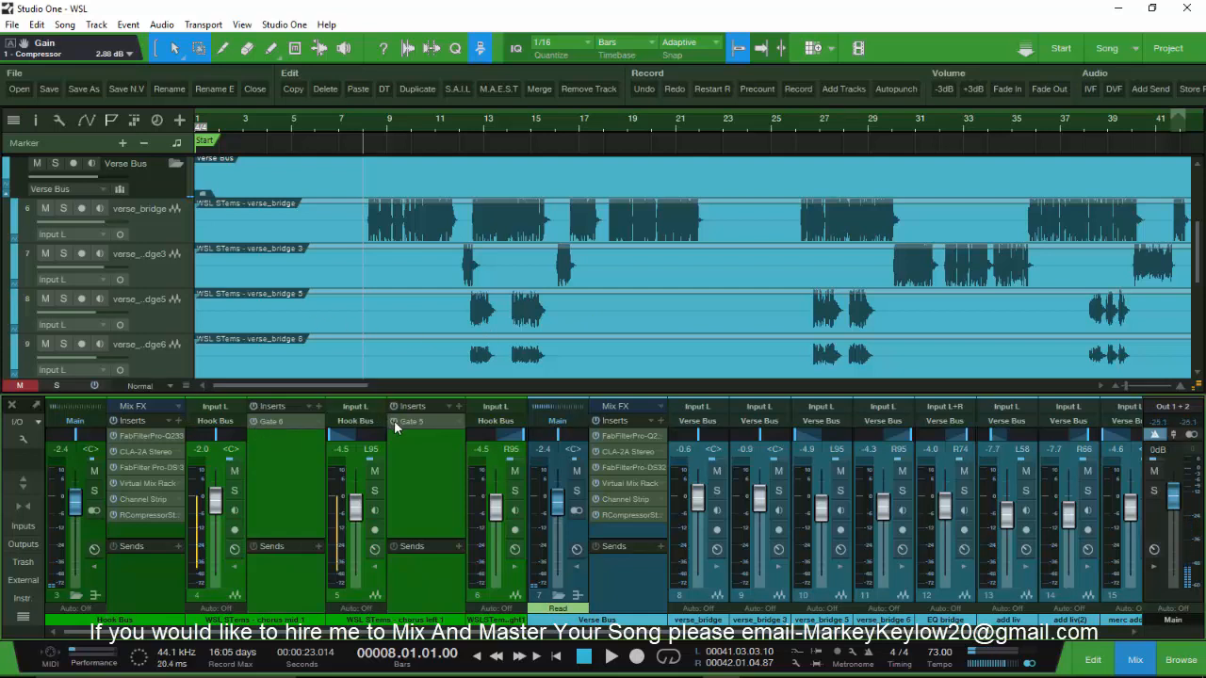
left_click(517, 559)
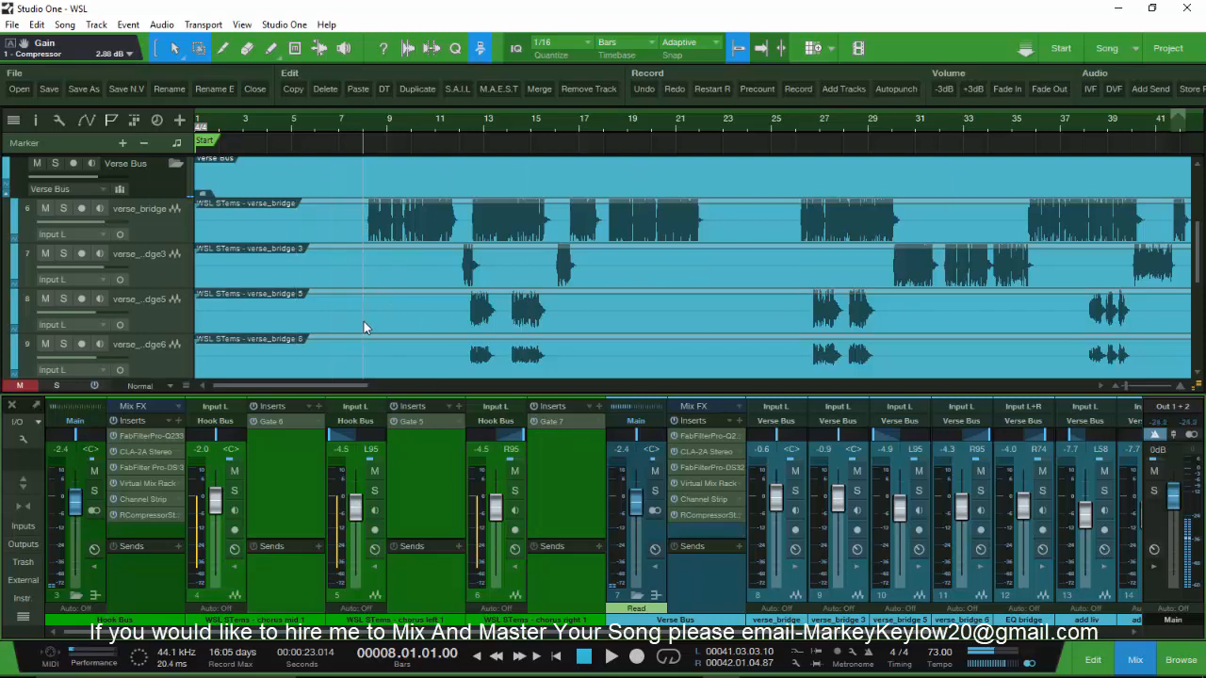
left_click_drag(1195, 391, 1198, 377)
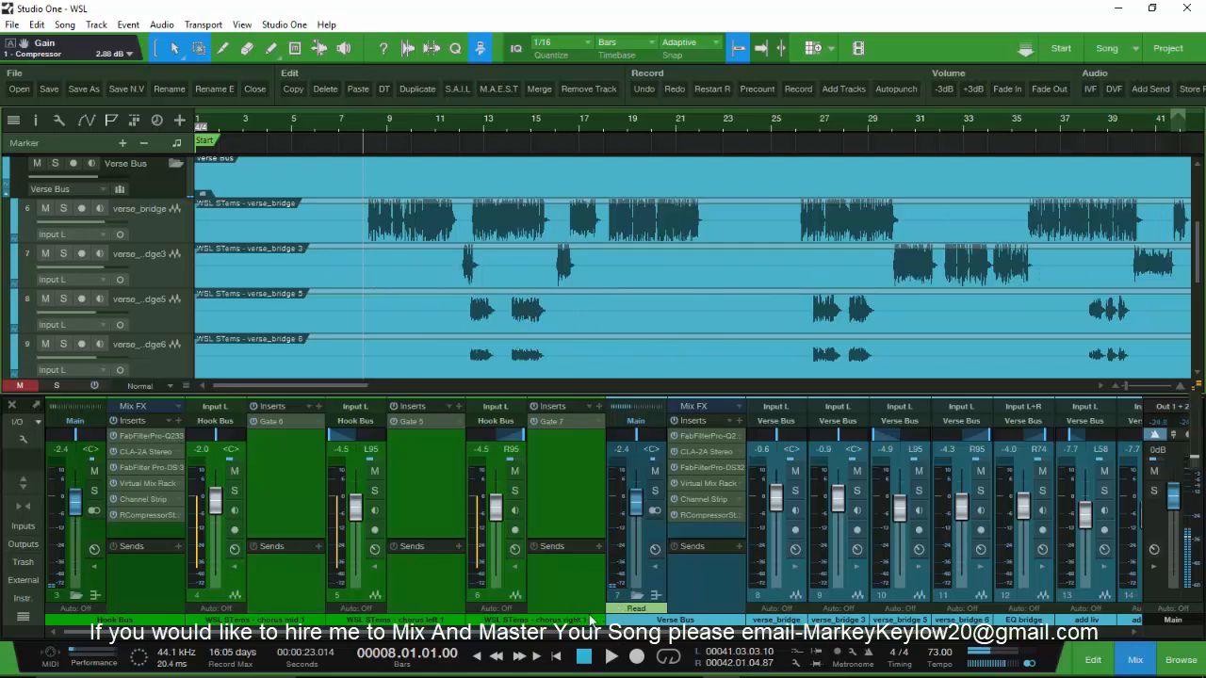
left_click(797, 569)
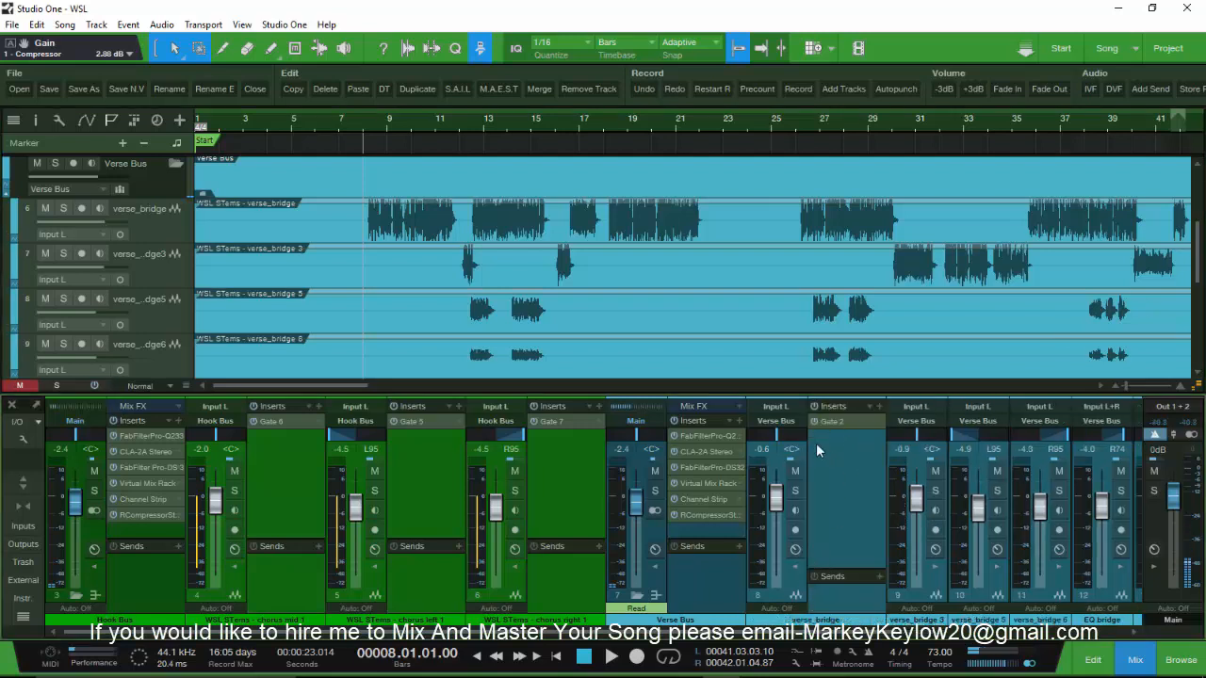
scroll(810, 633, "right", 5)
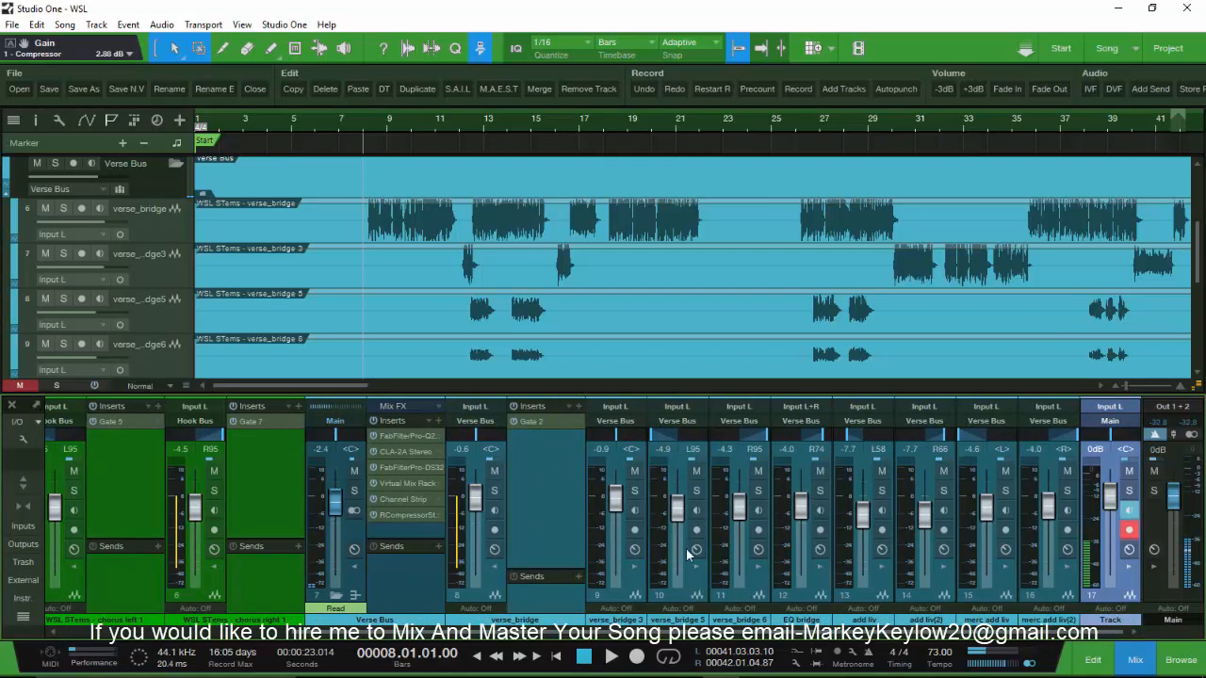
Step: Enlarge the console to activate the gates on all channels from verse_bridge 3 to merc add liv(2) together, and restore its size with only verse_bridge 3 selected
left_click(24, 482)
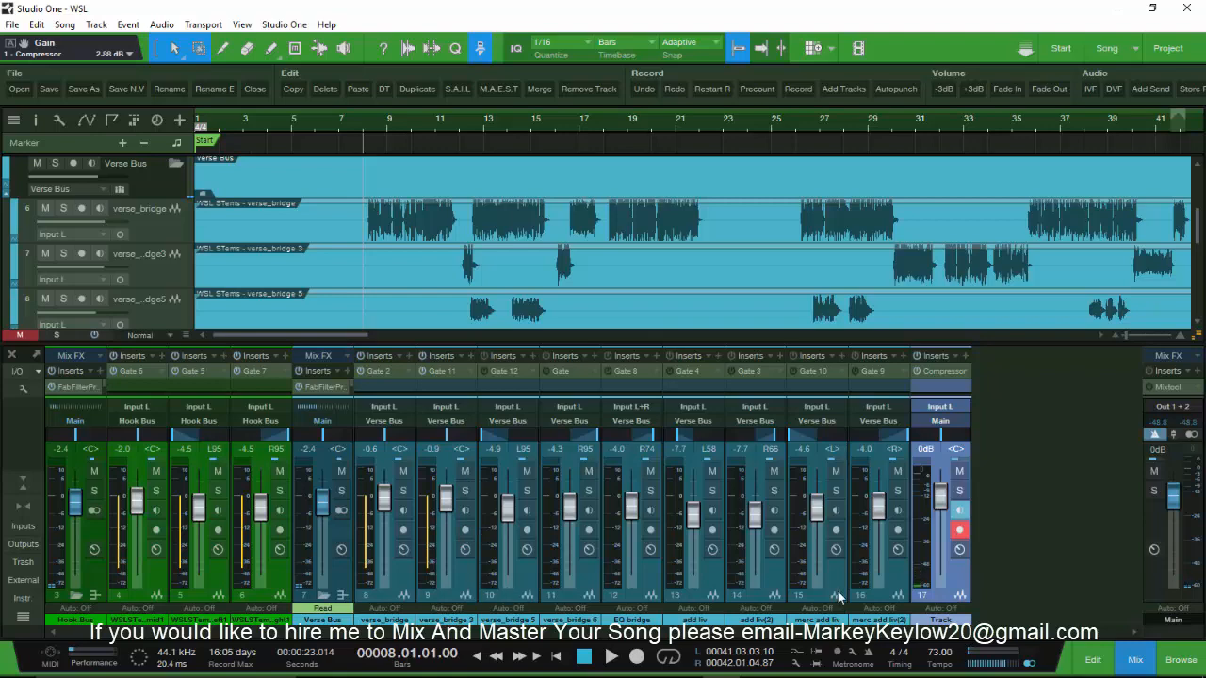
left_click(895, 596)
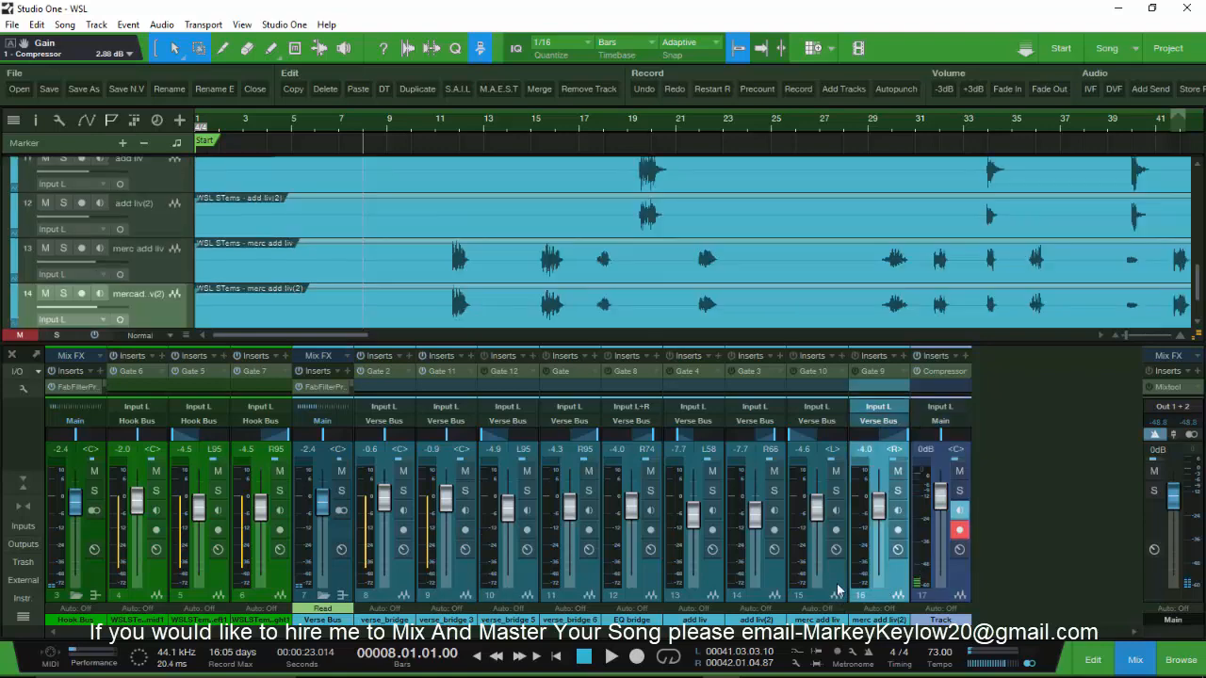
left_click(455, 592)
left_click(898, 584, "shift")
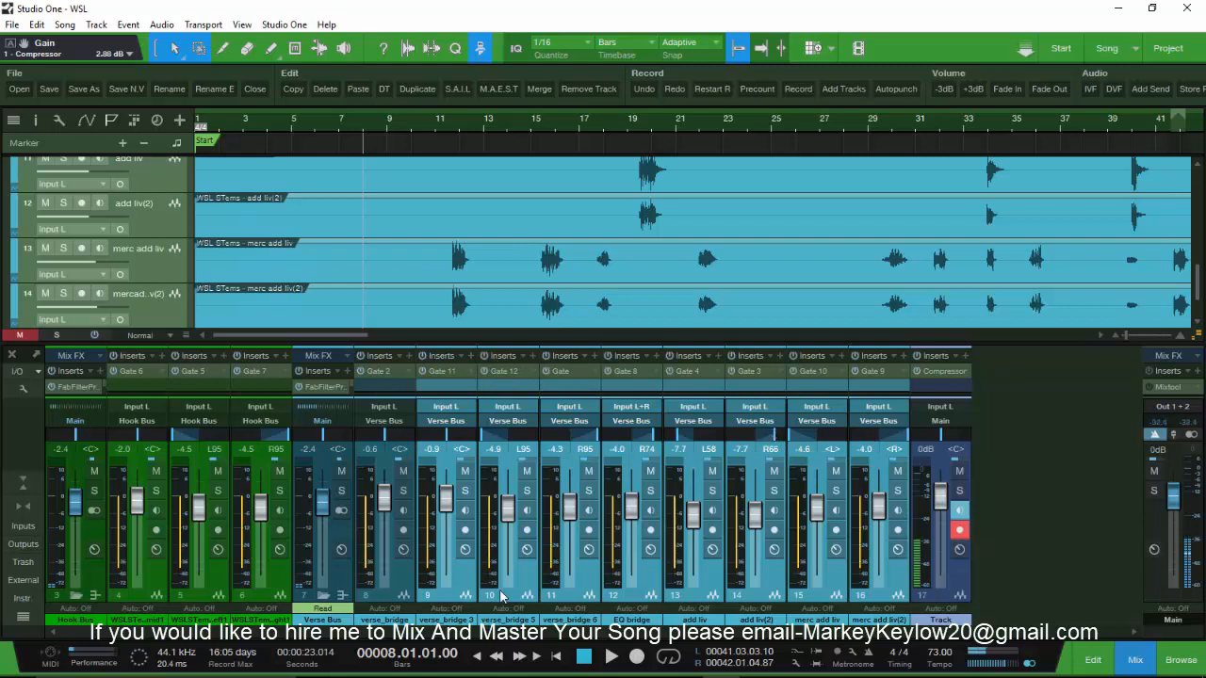
left_click(458, 606)
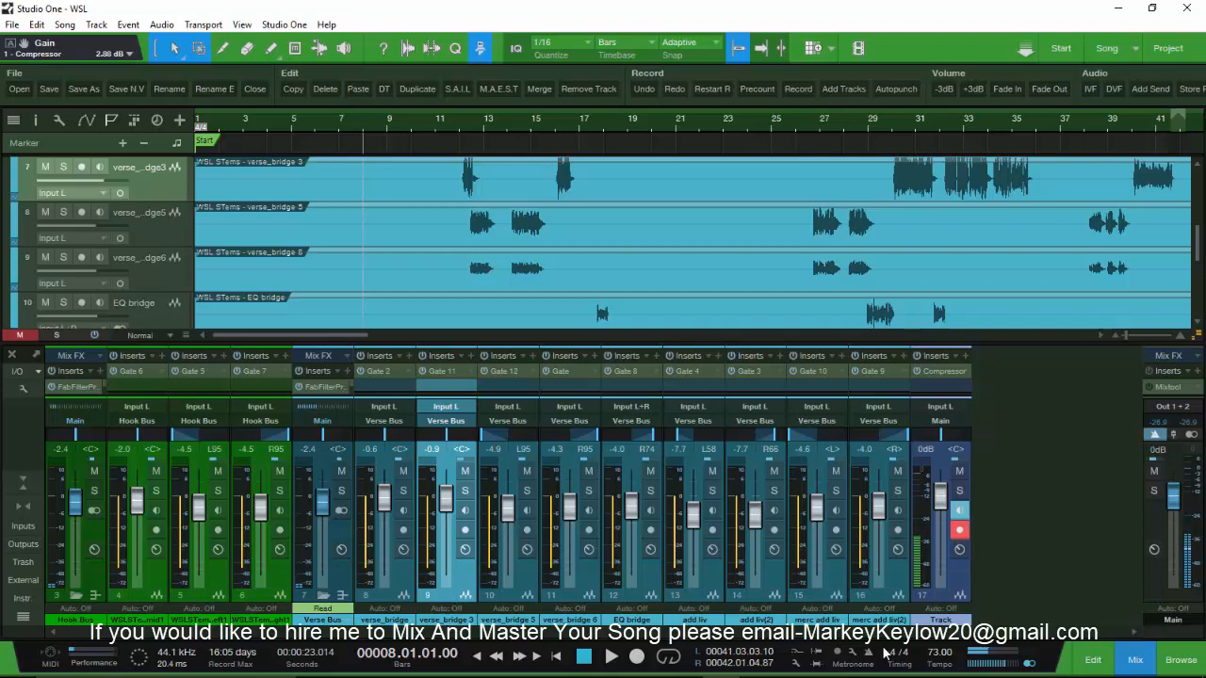
left_click(22, 484)
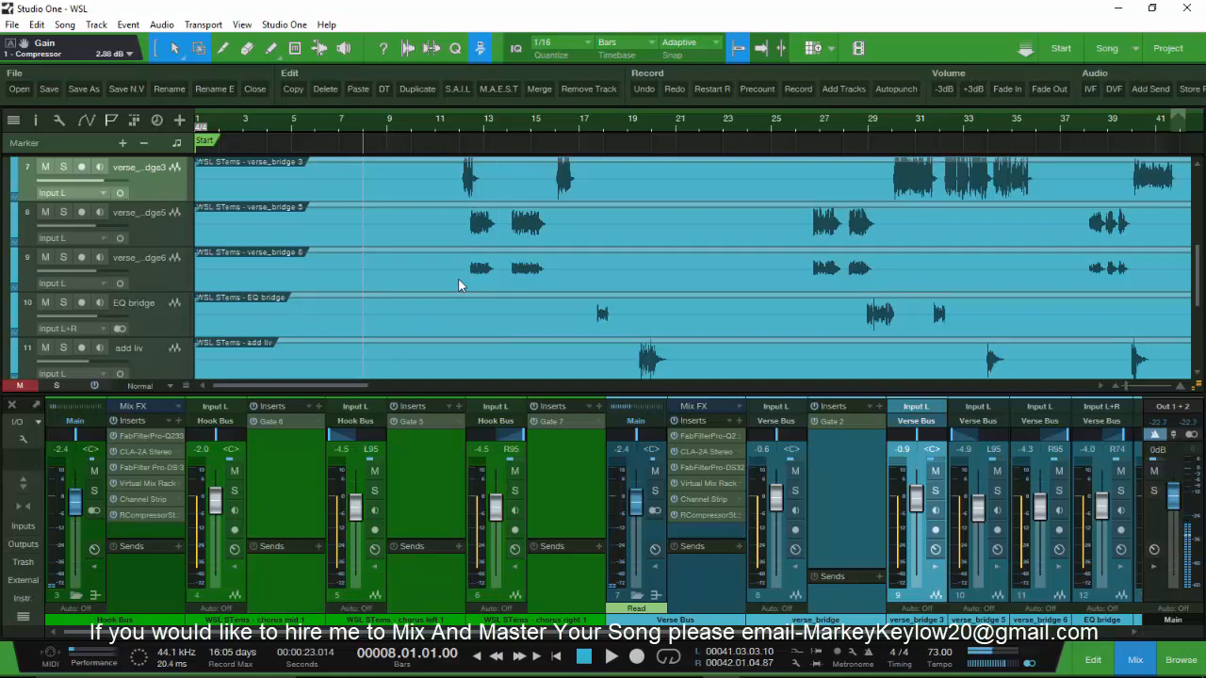
Step: Play the first verse from bar 8 to hear the vocals with the gates active, and stop playback
scroll(458, 278, "up", 3)
key("space")
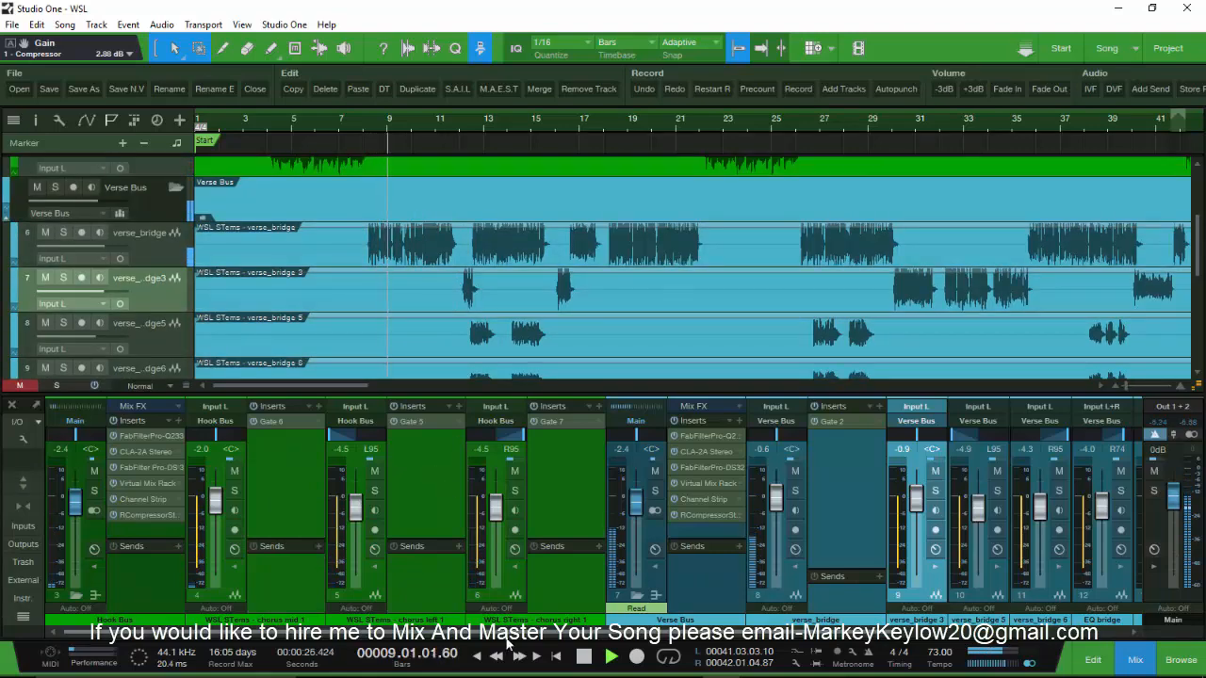
scroll(508, 565, "right", 4)
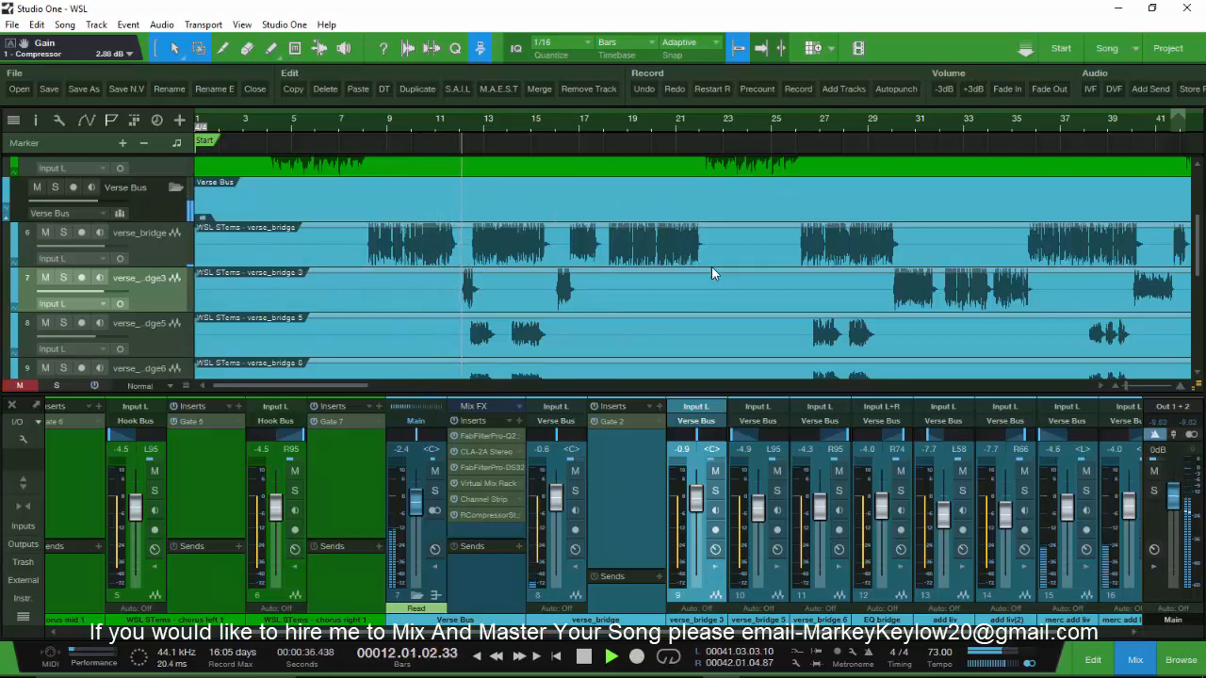
key("space")
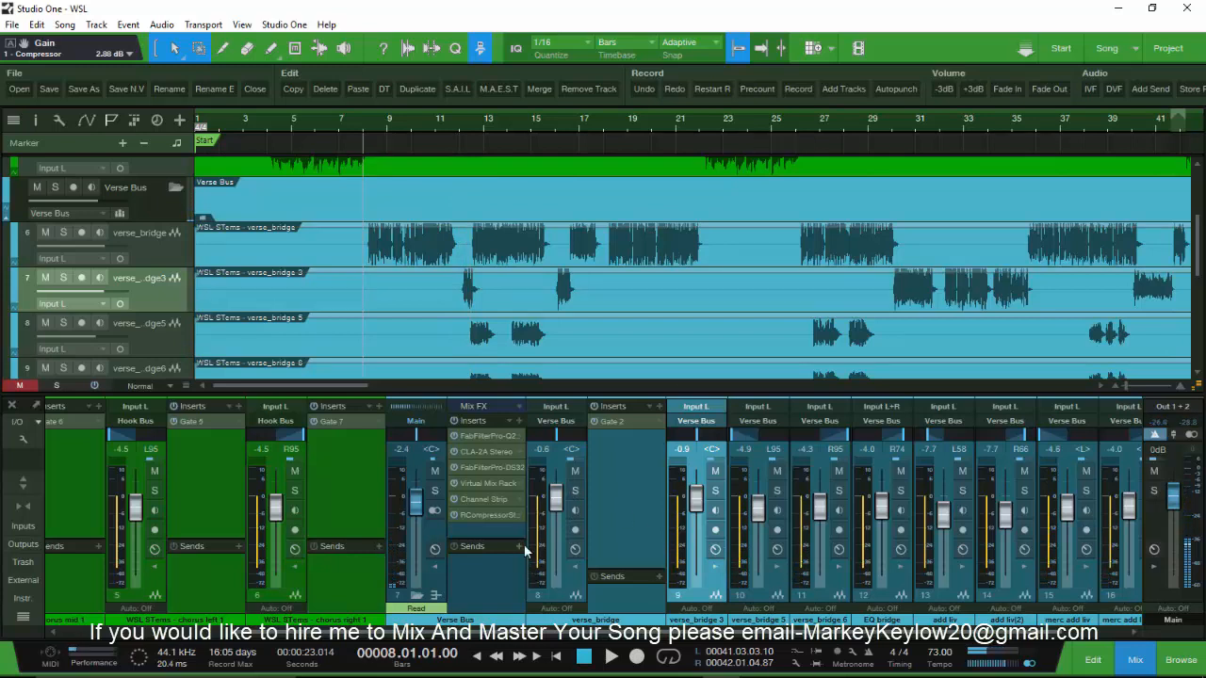
Step: Inspect the Gate 2 settings on the verse_bridge channel, close the gate window and collapse that channel's insert rack
left_click(622, 421)
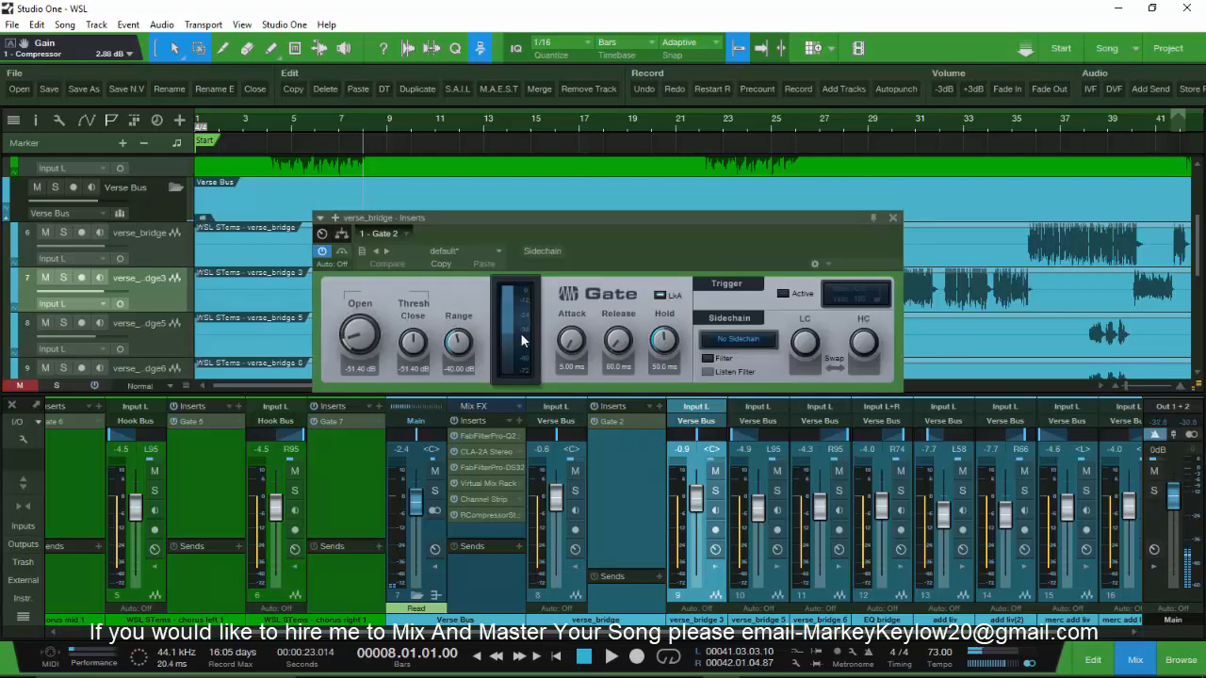
left_click(892, 219)
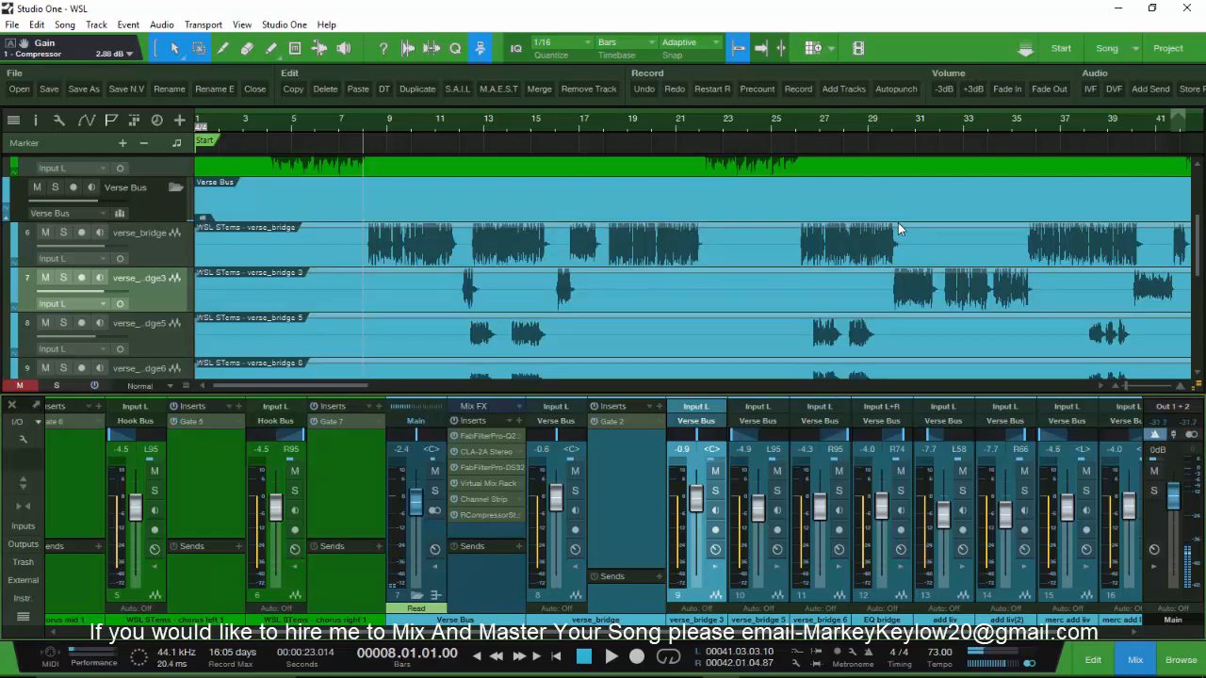
left_click(578, 567)
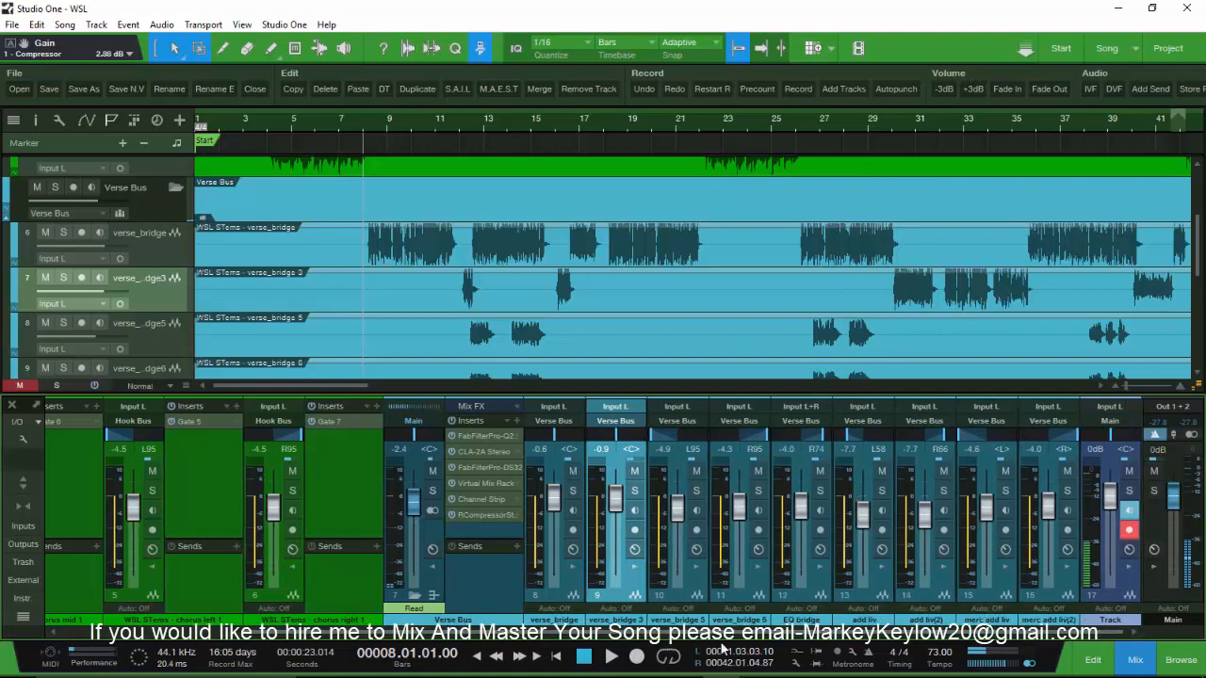
left_click_drag(570, 643, 267, 653)
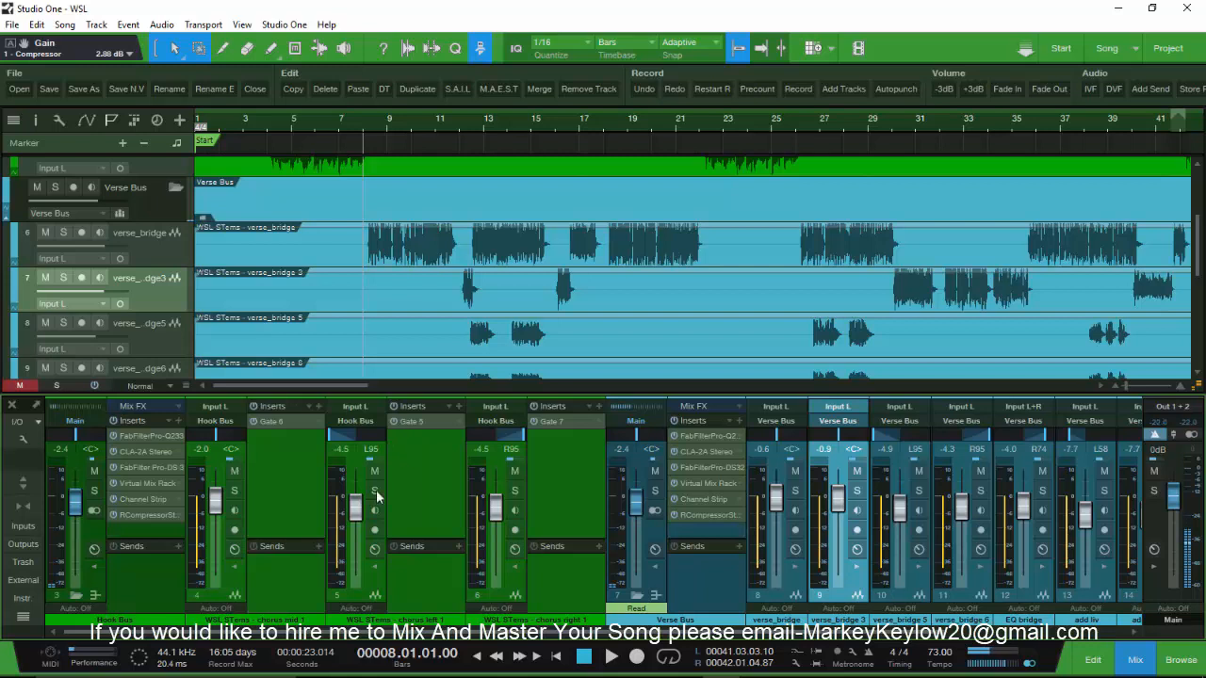
Step: Show the track automation and play the Verse Bus volume curve from bar 18.2, then stop playback
left_click(87, 121)
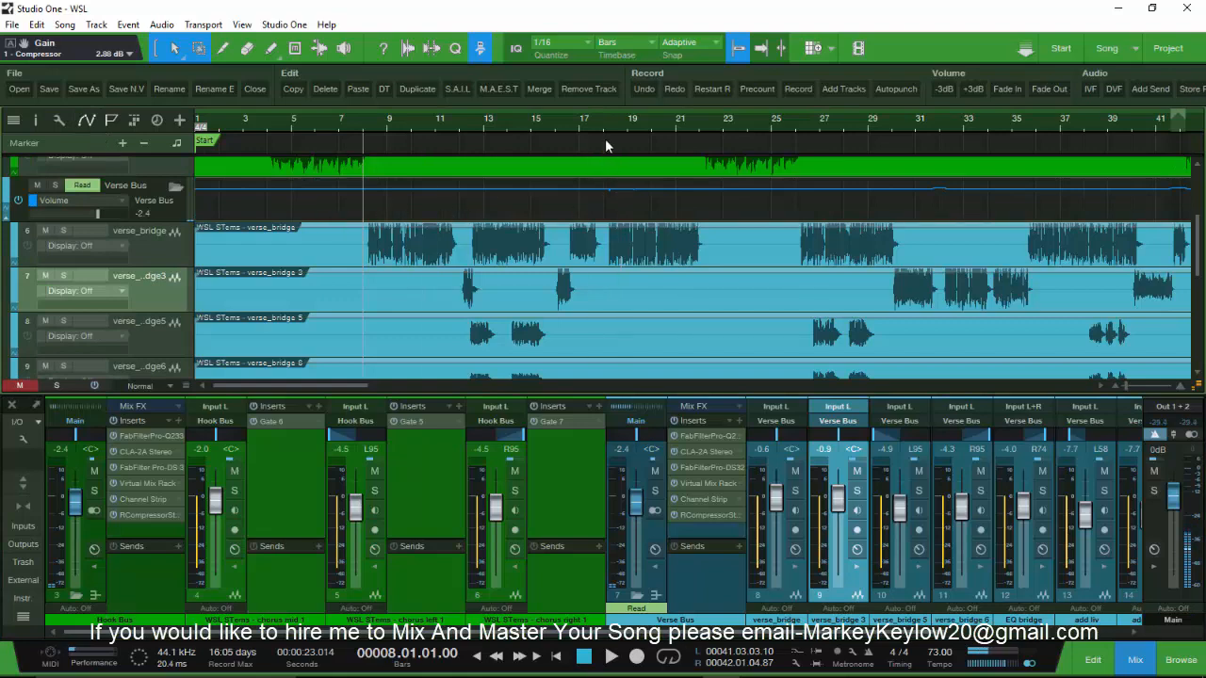
scroll(614, 126, "up", 10)
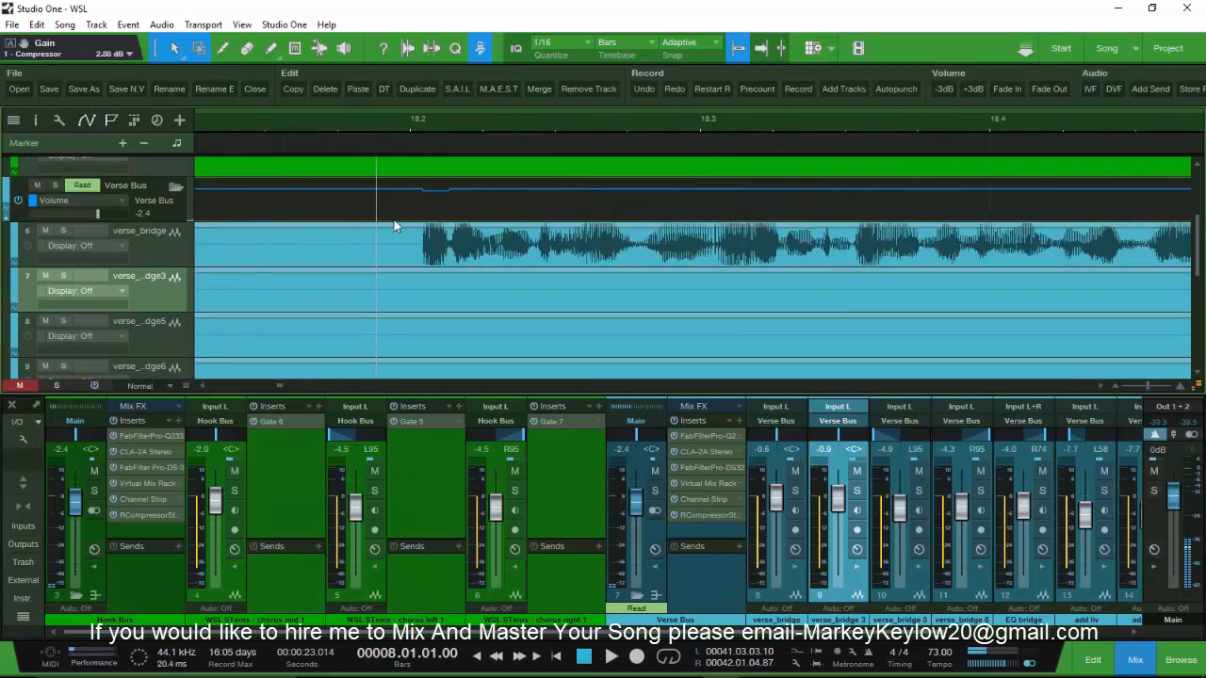
left_click(414, 124)
key("space")
scroll(415, 121, "down", 7)
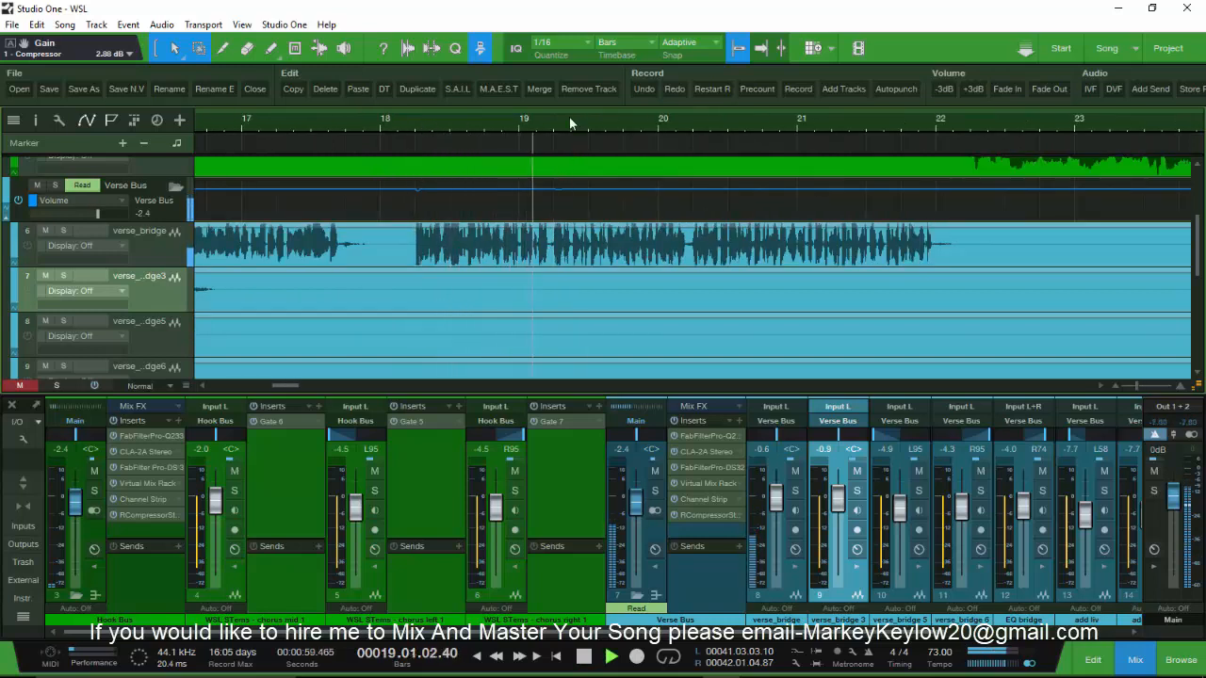
scroll(569, 117, "up", 3)
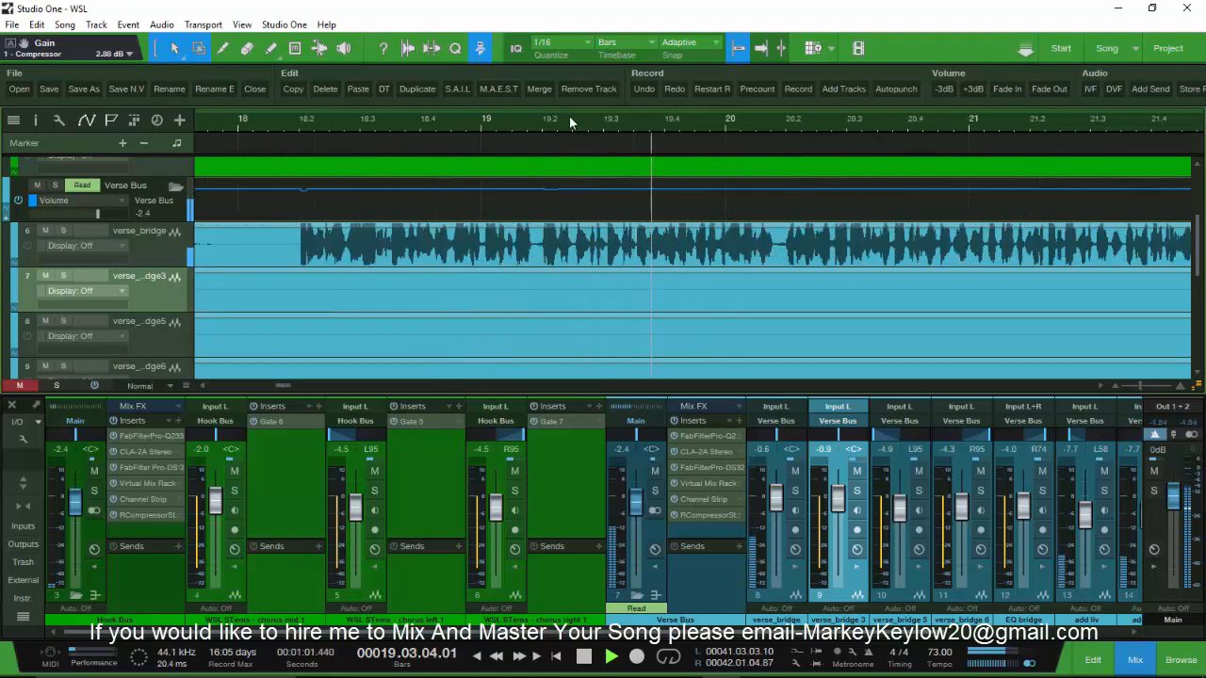
key("space")
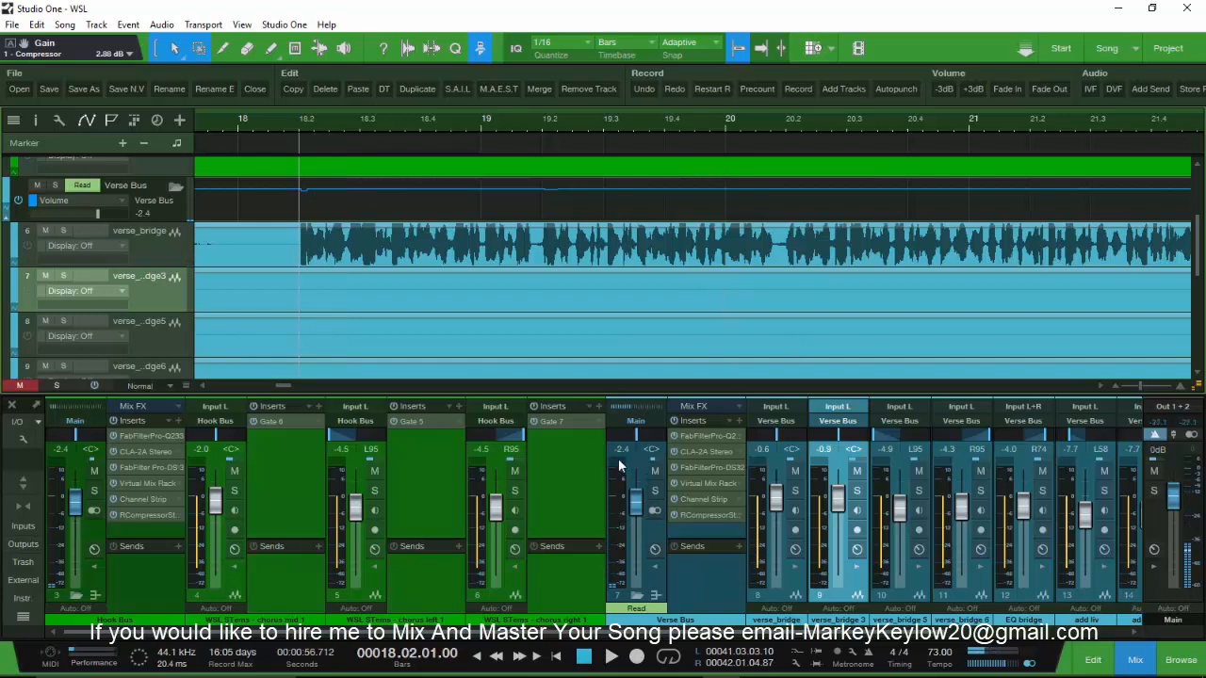
Step: Replay the verse several times from bar 18.2 to hear the Verse Bus volume automation, and stop playback
key("space")
key("space")
key("space")
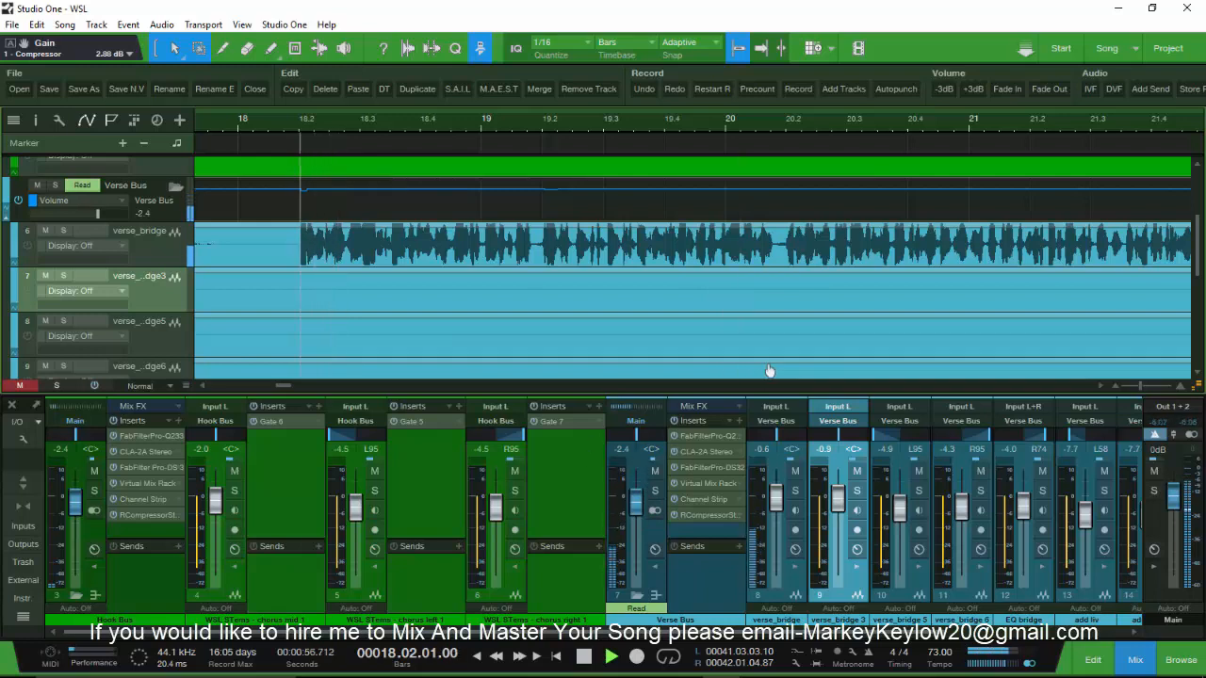
key("space")
key("space")
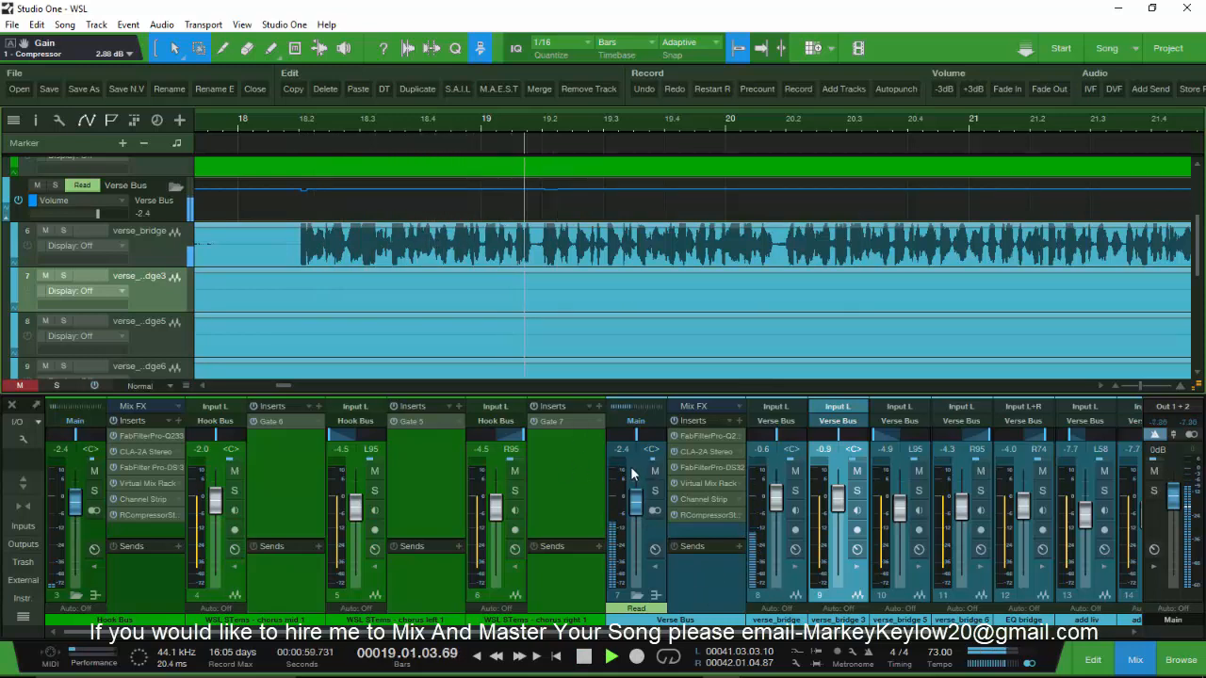
key("space")
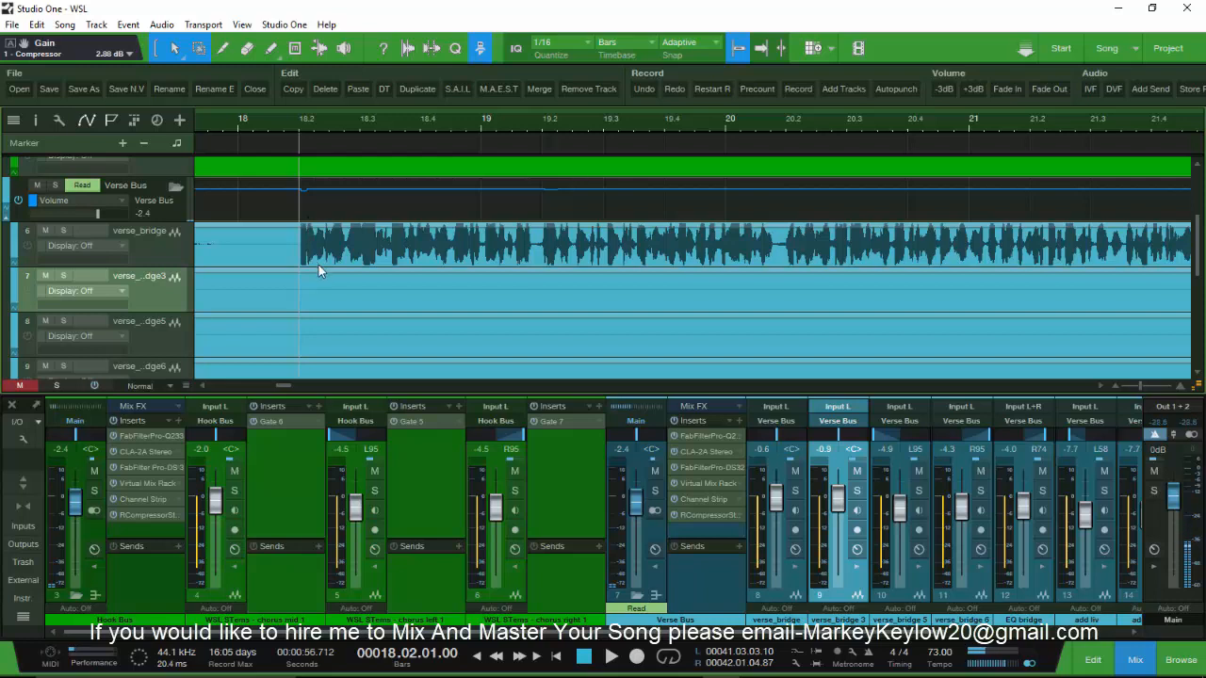
Step: Play the verse twice from bar 19.2 to hear the Verse Bus level after the automation move, and stop playback
left_click(542, 122)
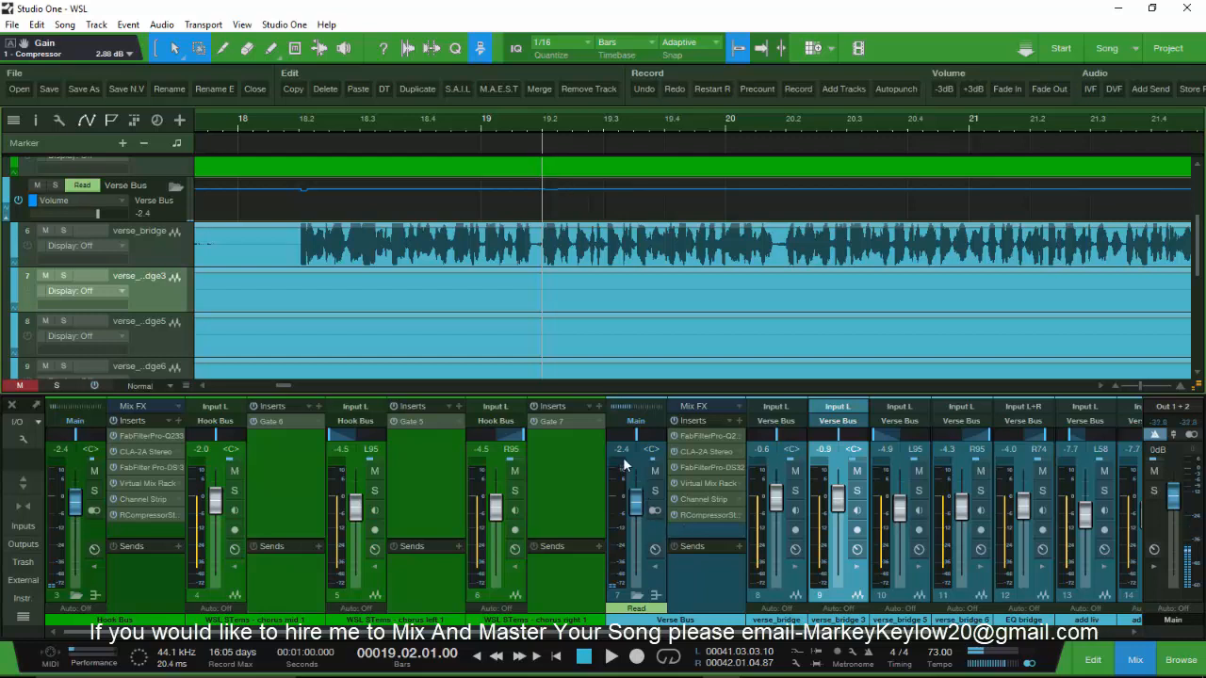
key("space")
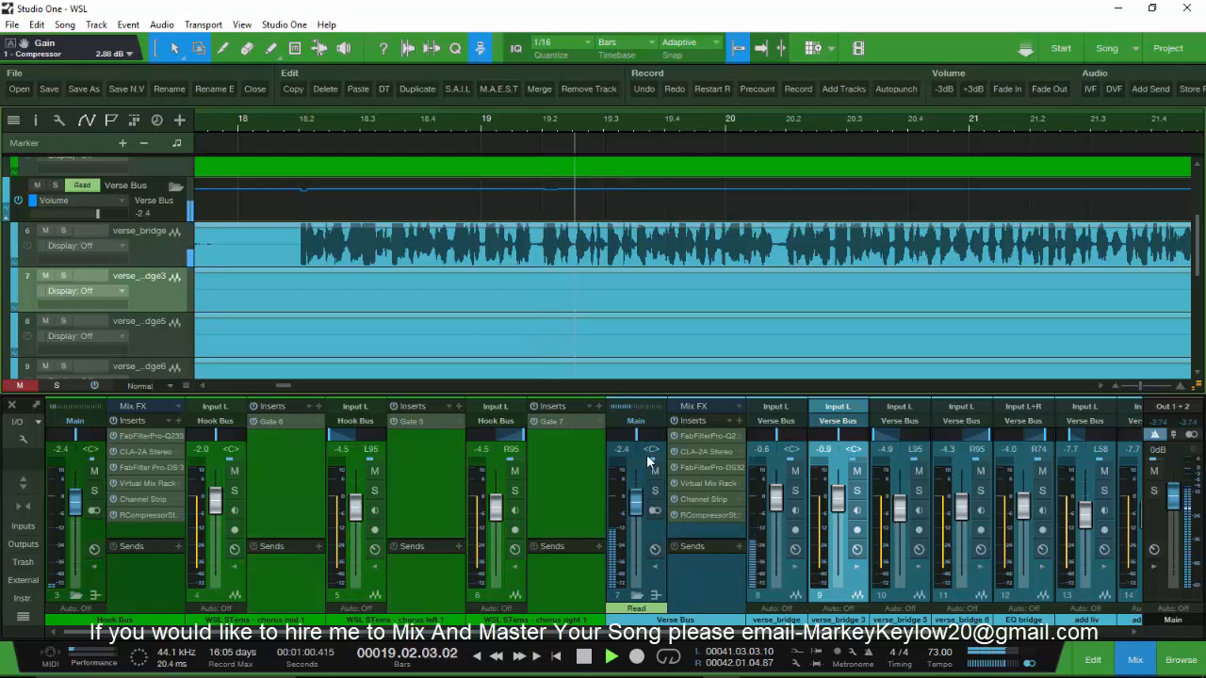
key("space")
key("space")
key("space")
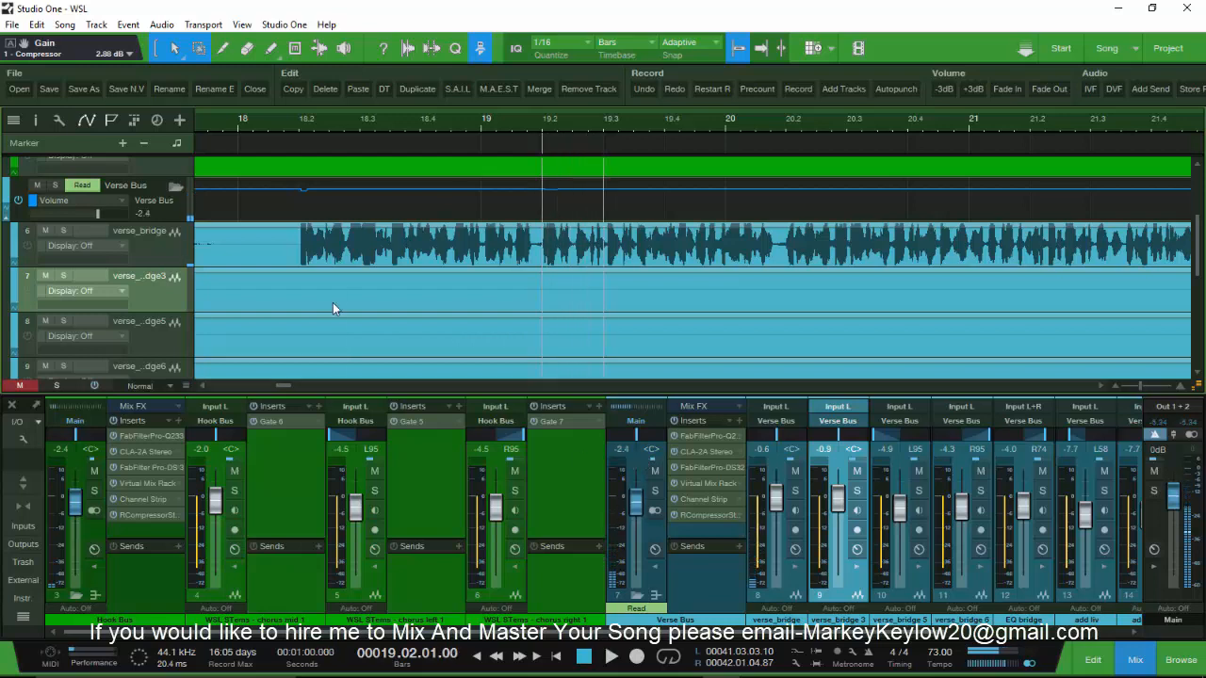
Step: Return to bar 18.2 and play the verse up to about bar 19.2, then stop playback
left_click(292, 125)
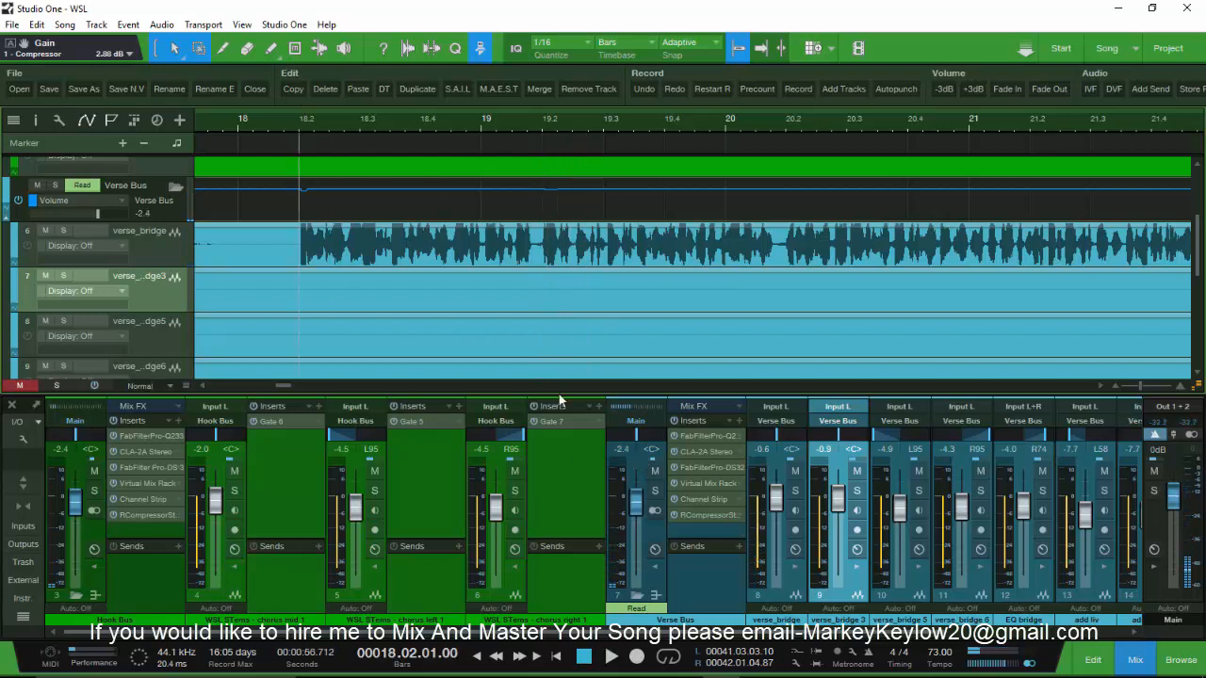
key("space")
key("space")
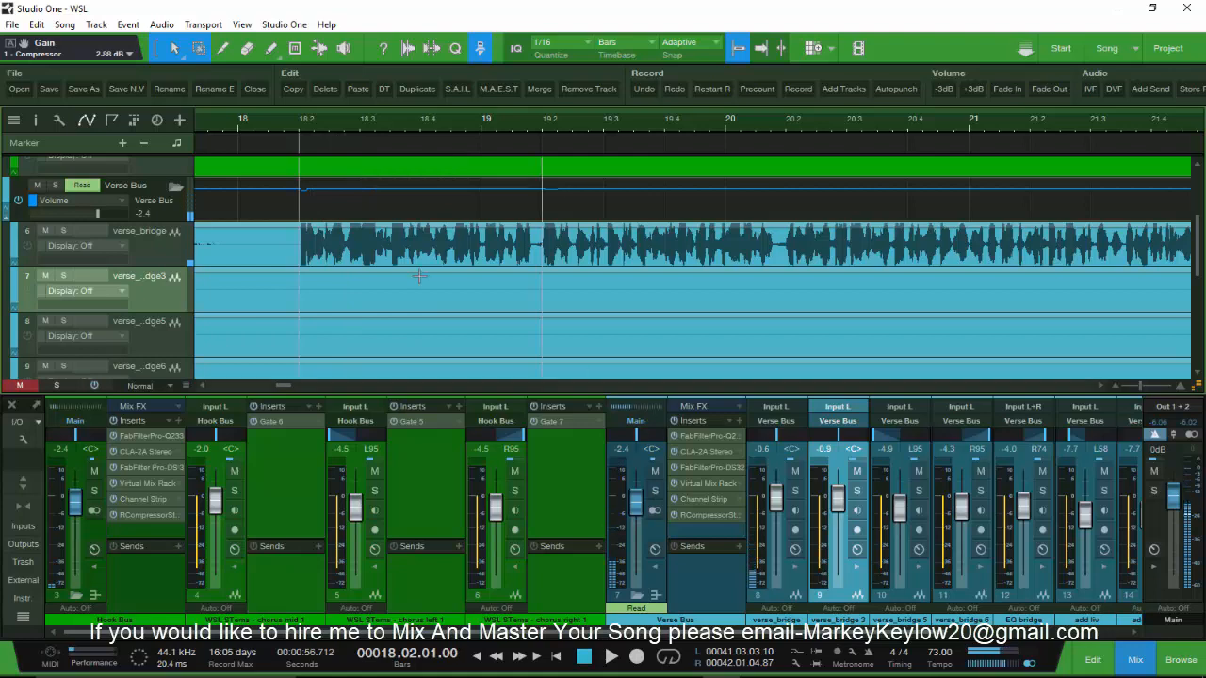
Step: Locate the Verse Bus volume rise near the end of the song, play it from bar 41.4 and stop playback
key("w")
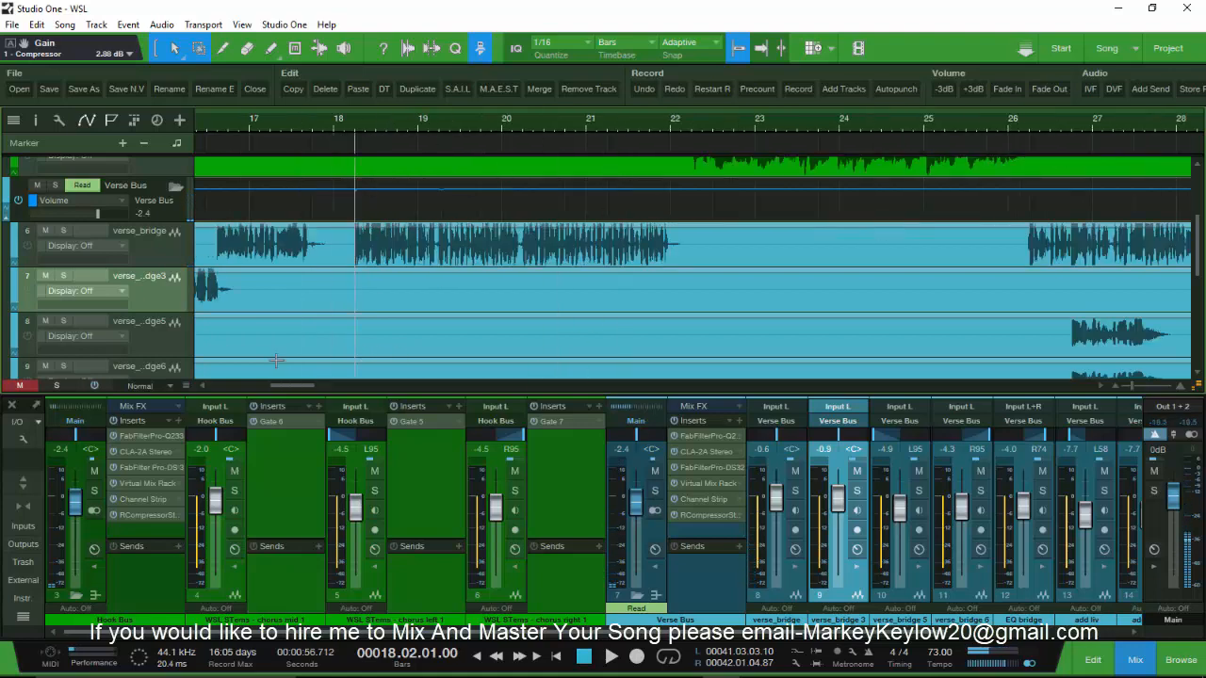
left_click_drag(284, 386, 323, 383)
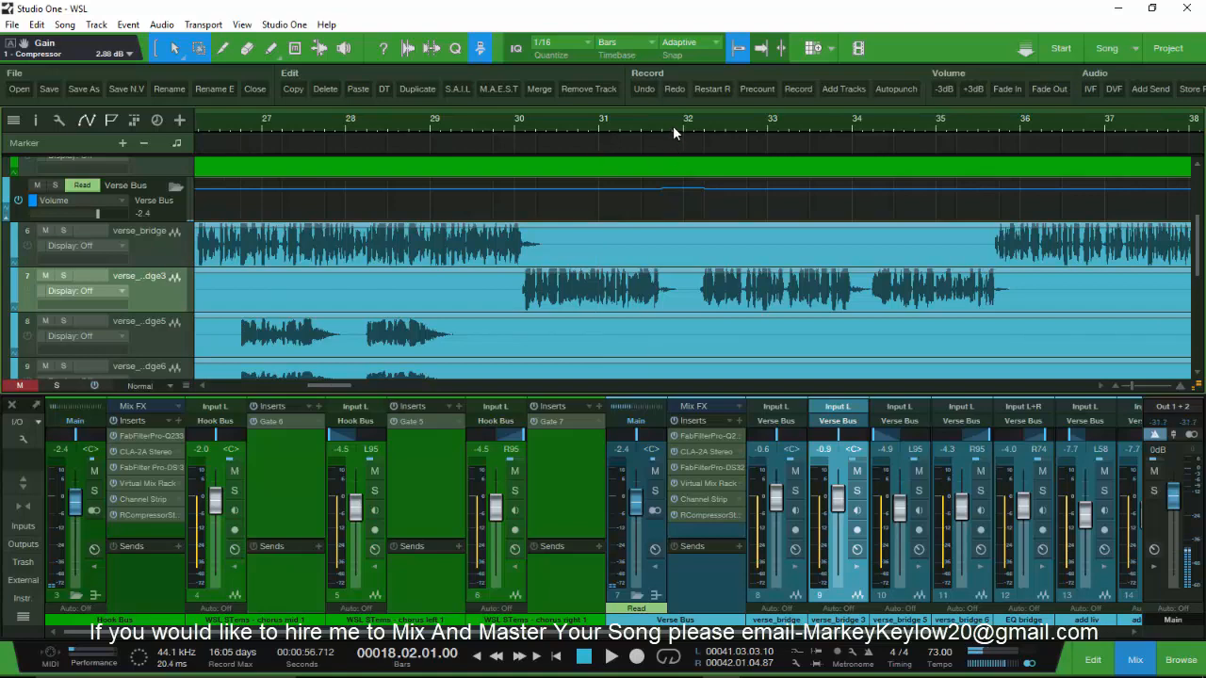
key("w")
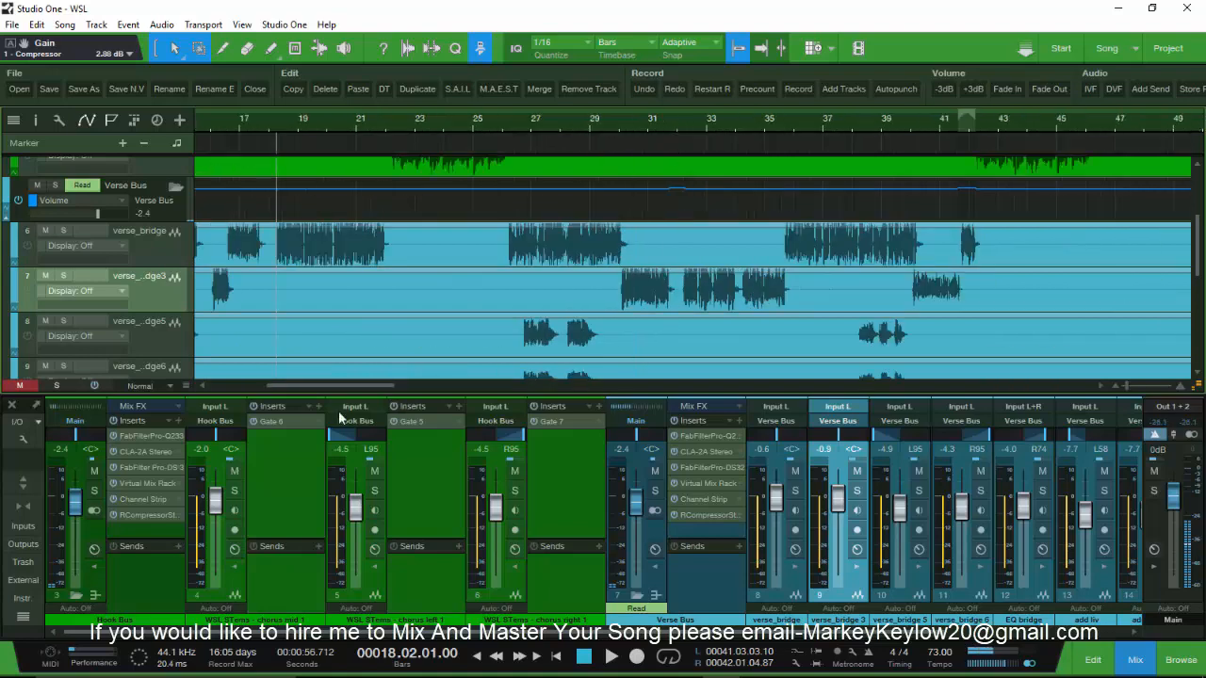
left_click_drag(363, 386, 394, 385)
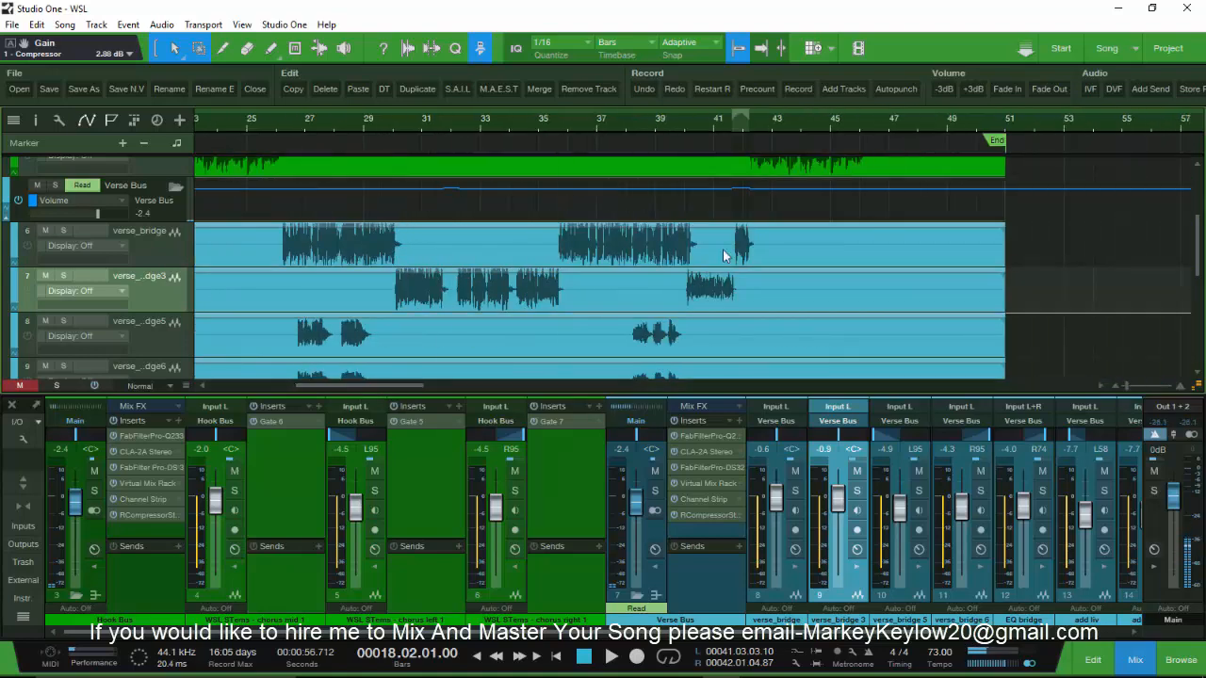
left_click(735, 127)
key("space")
key("space")
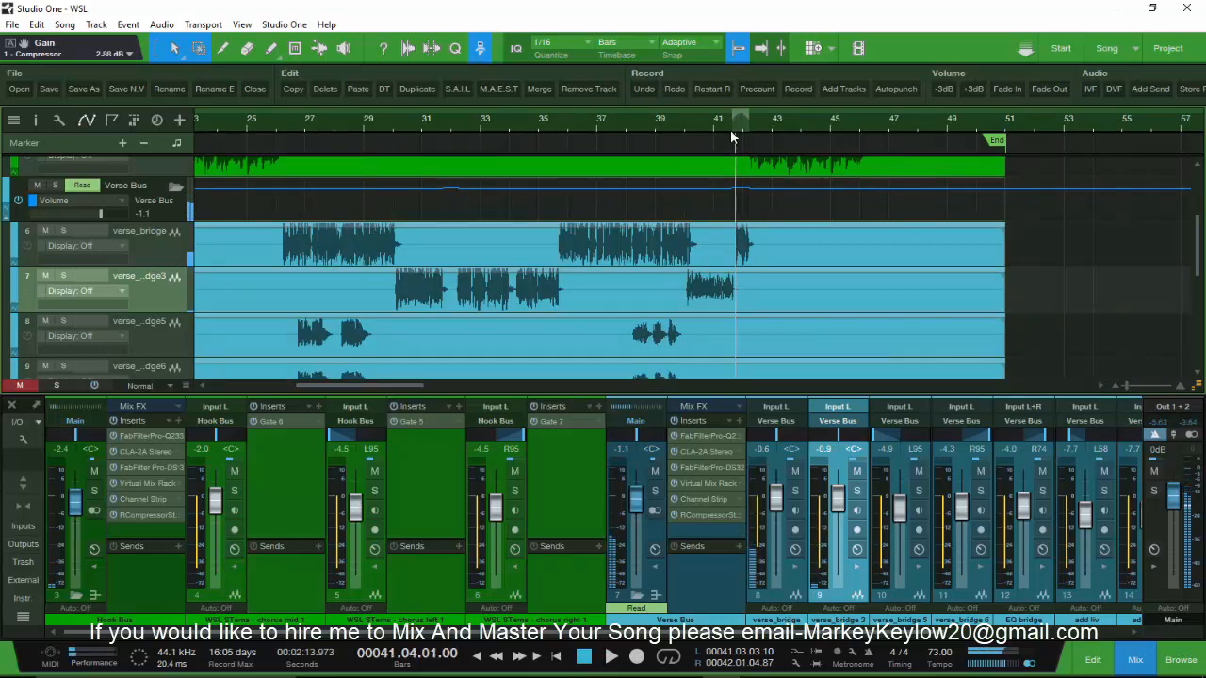
Step: Play the Verse Bus volume rise at the end of bar 31, starting just before the boost, and stop playback
left_click(439, 123)
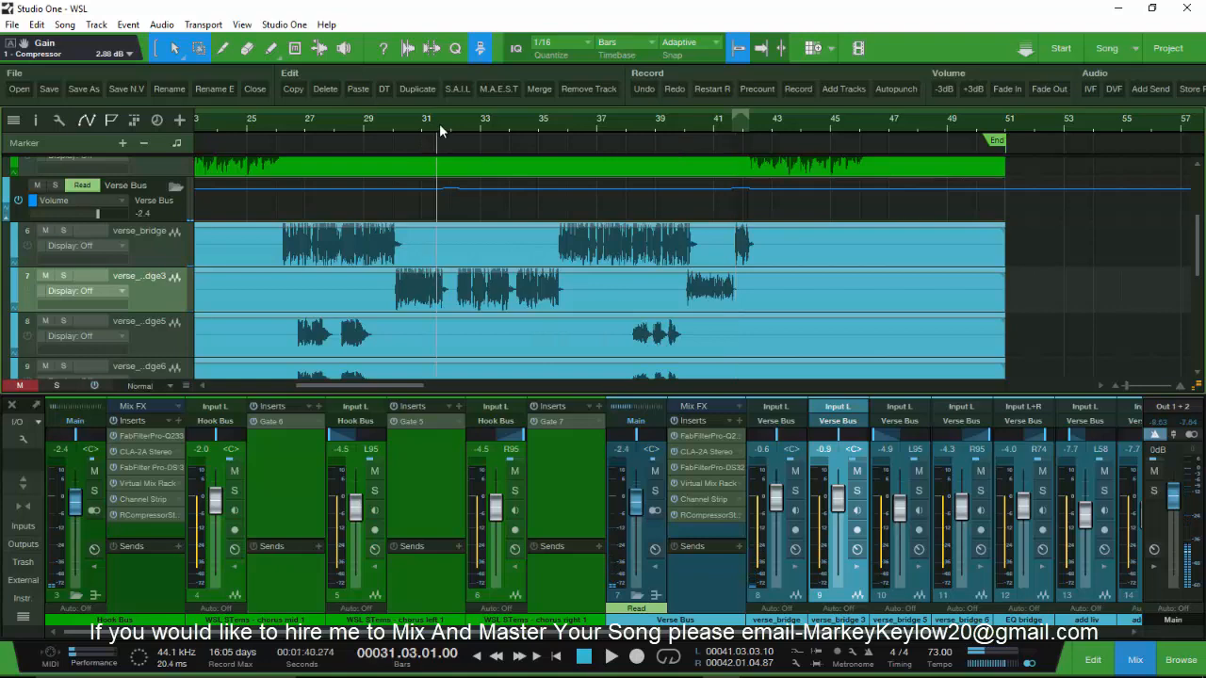
key("e")
key("e")
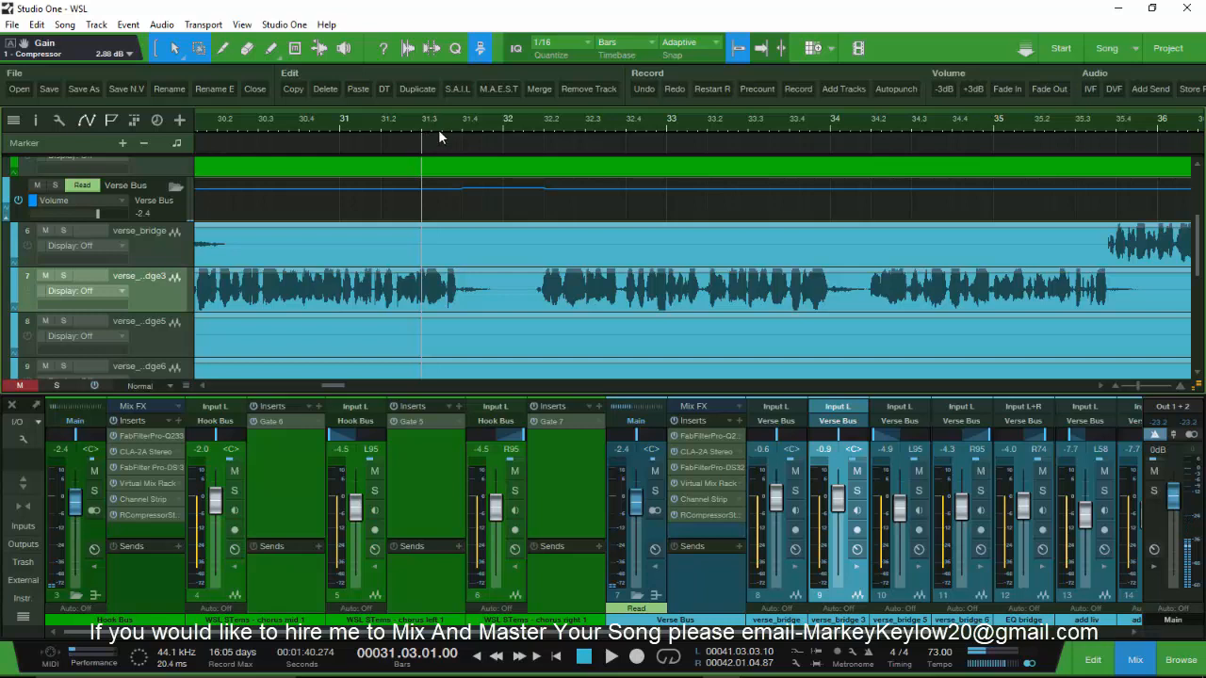
left_click(457, 122)
key("space")
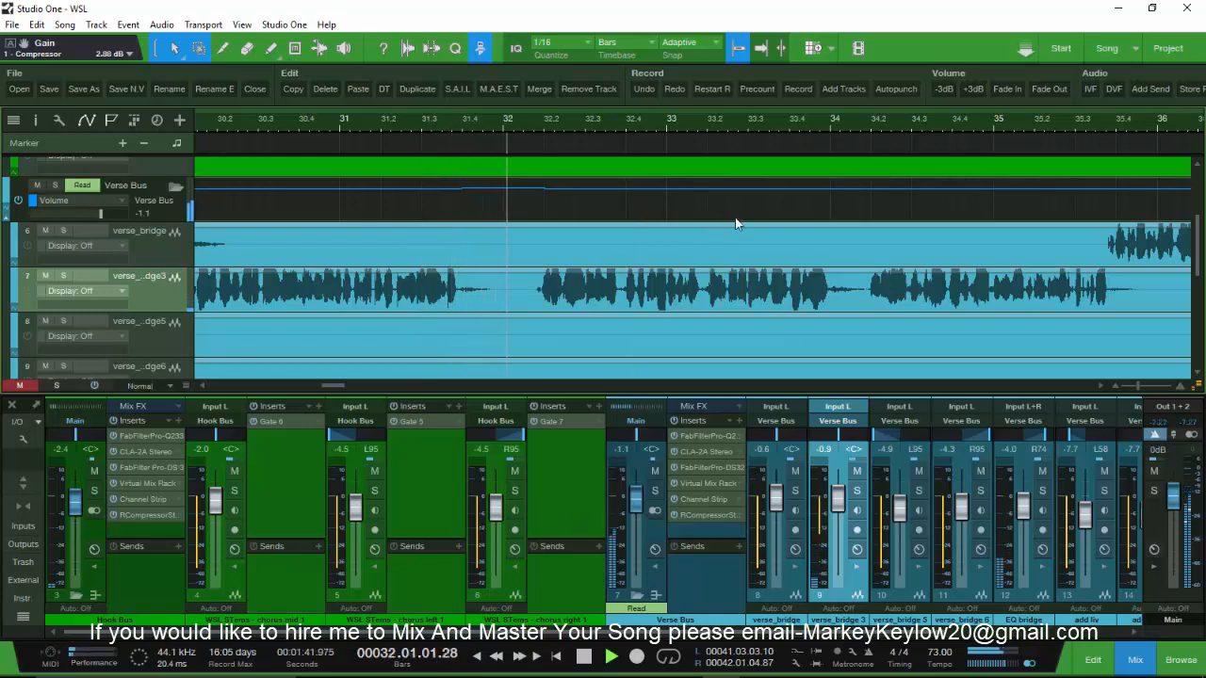
key("space")
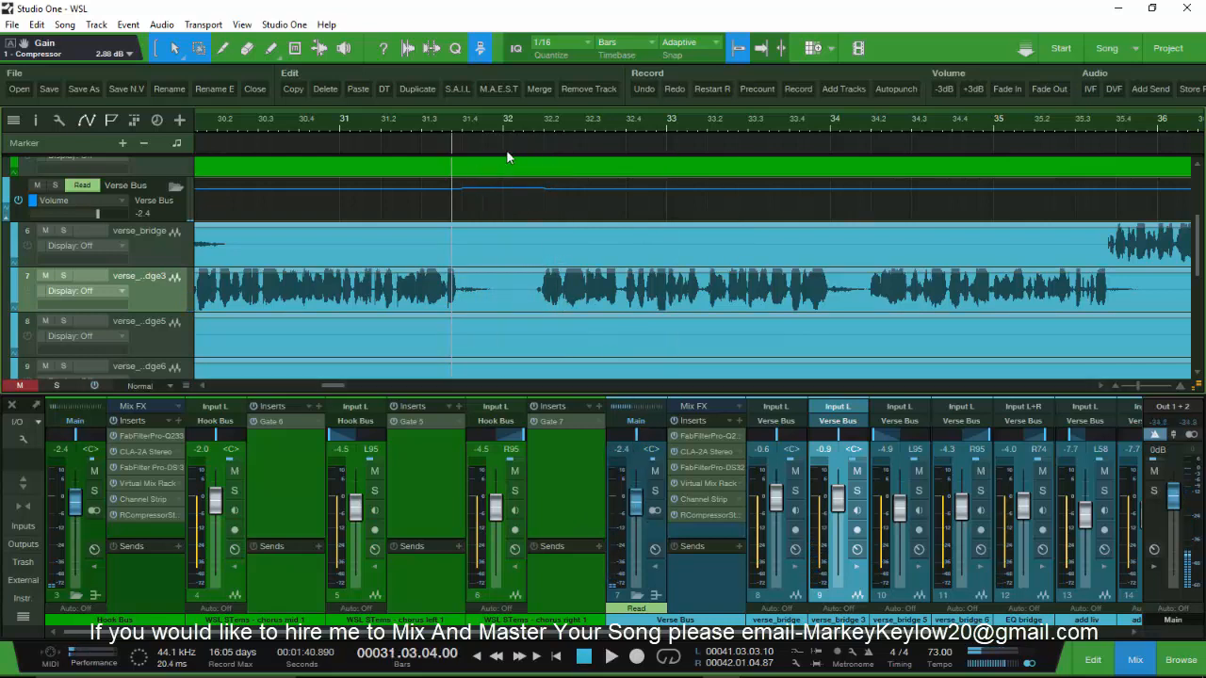
Step: Replay the passage from the end of bar 31 while showing the remaining verse channels in the mixer, and stop playback
key("space")
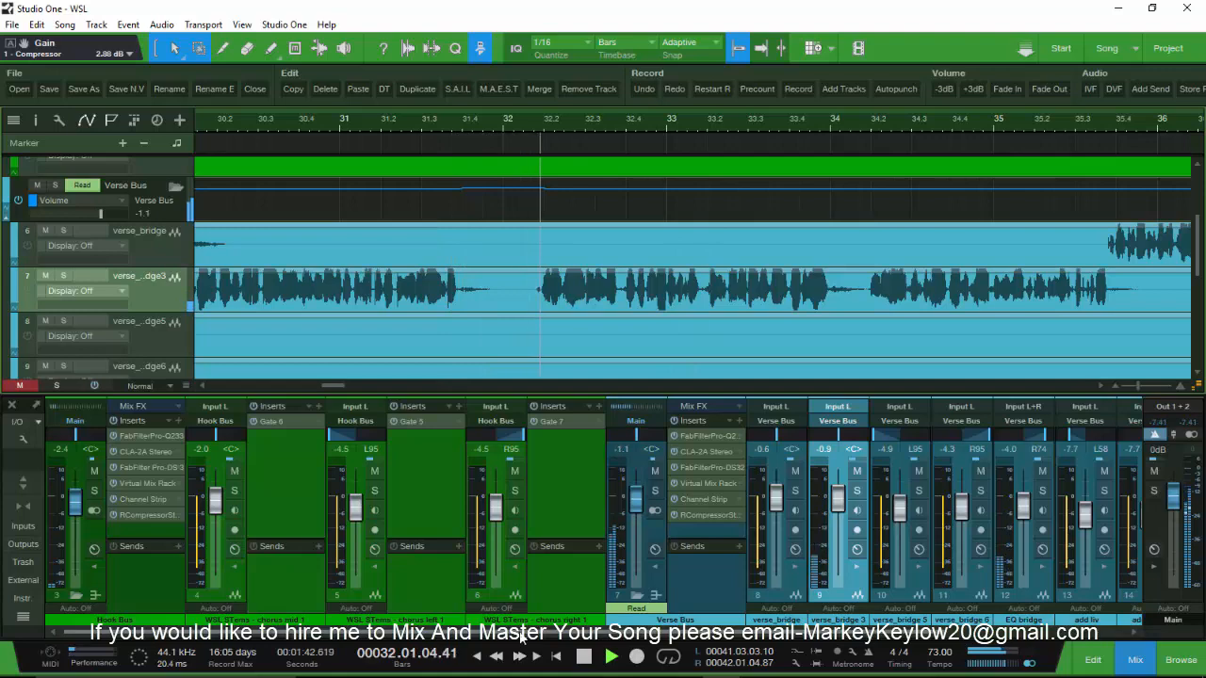
left_click_drag(532, 634, 632, 636)
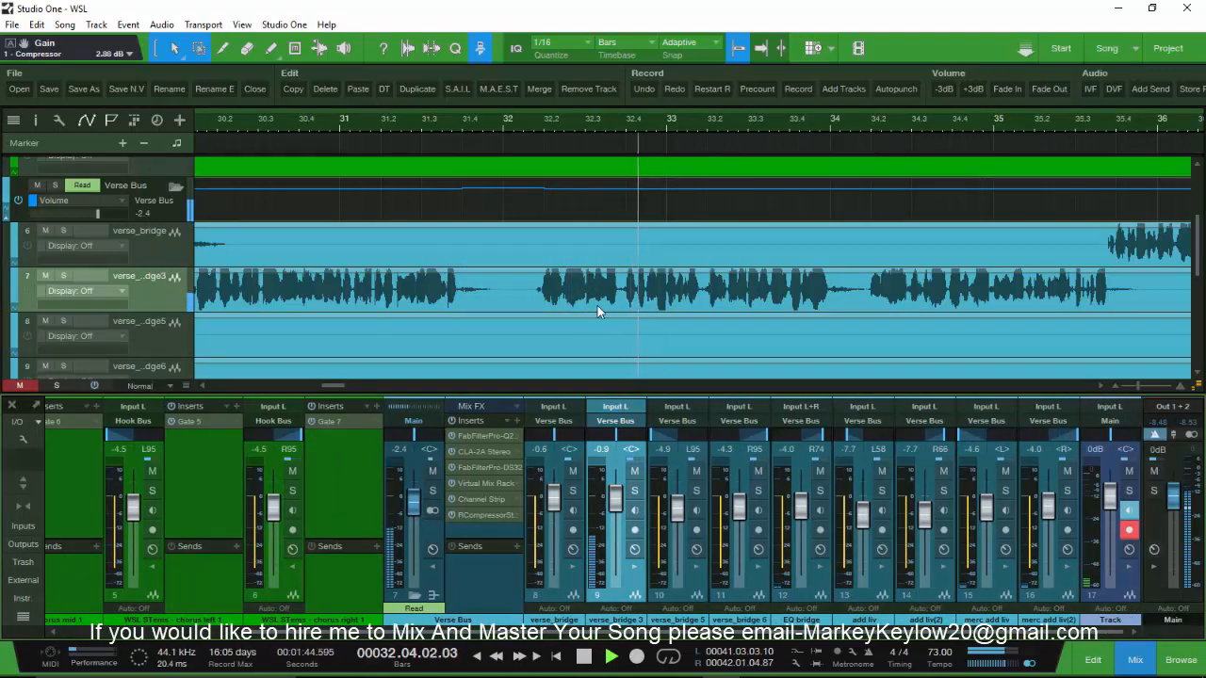
key("space")
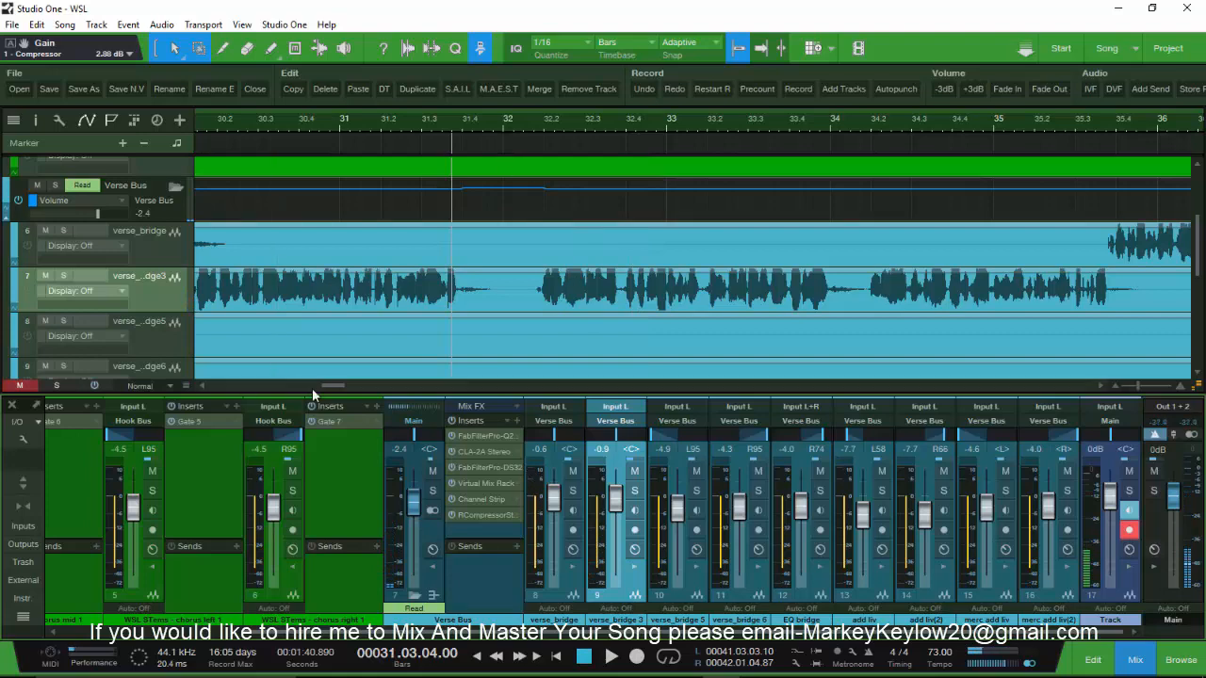
Step: Play the closing Verse Bus volume rise several times from bar 41.3 to hear the vocal lead into the hook, and stop playback
left_click_drag(336, 385, 372, 380)
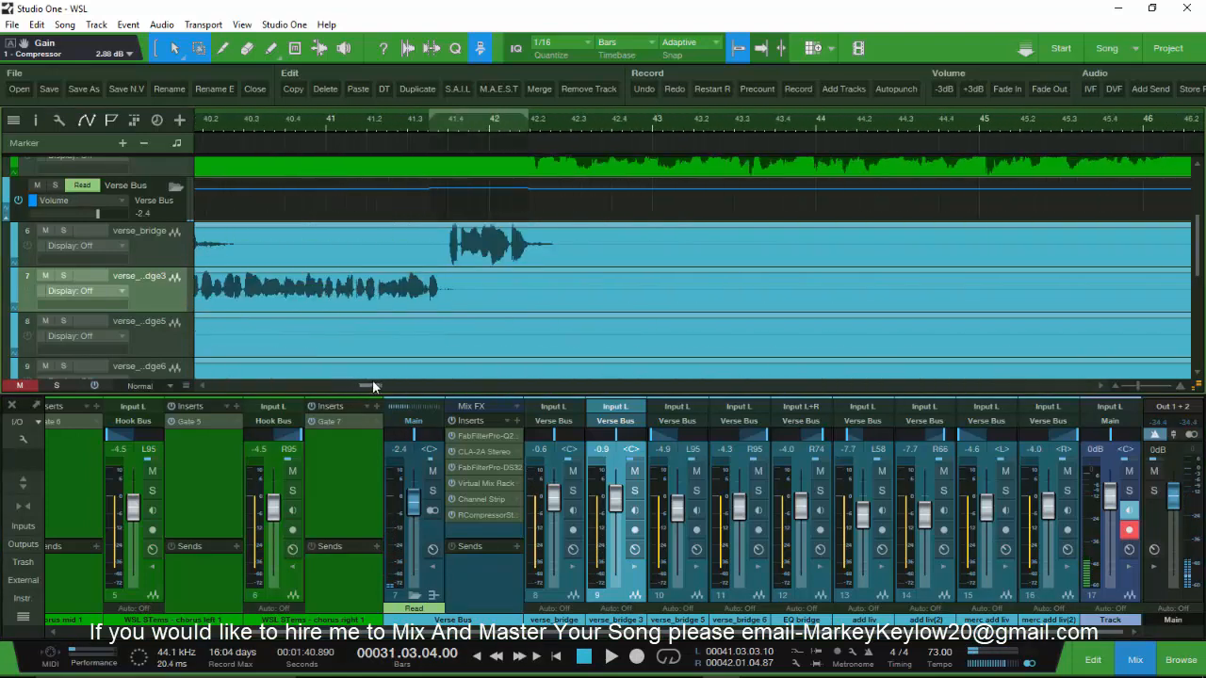
left_click(433, 124)
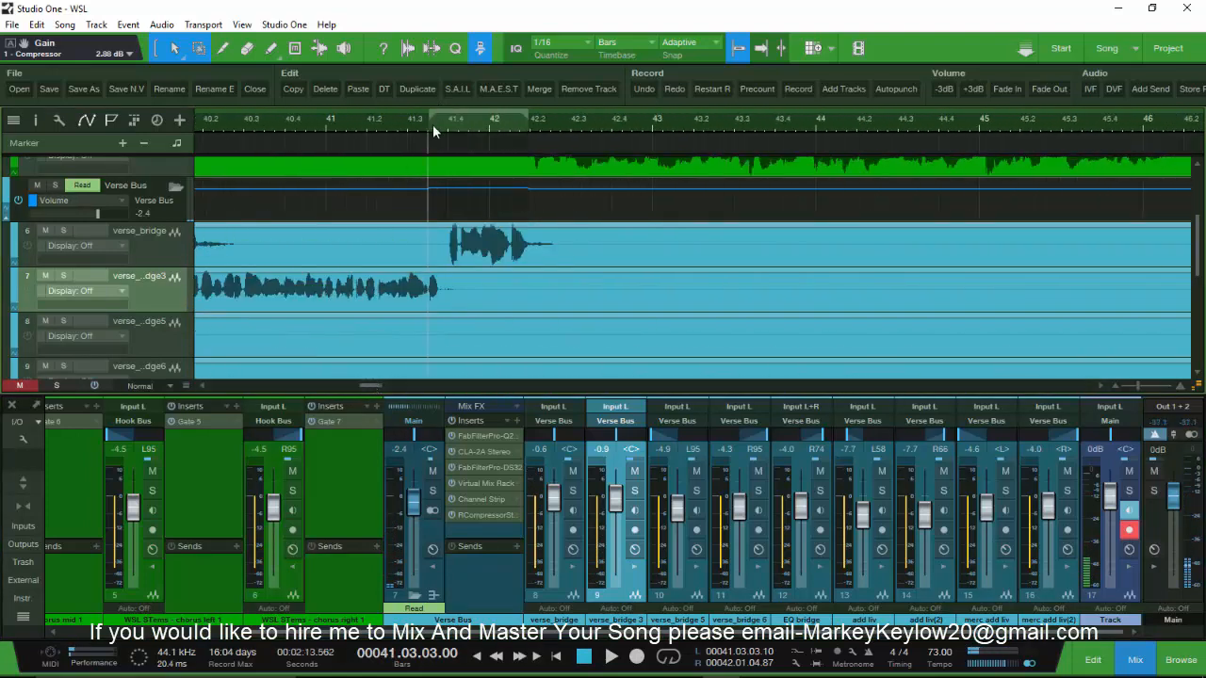
key("space")
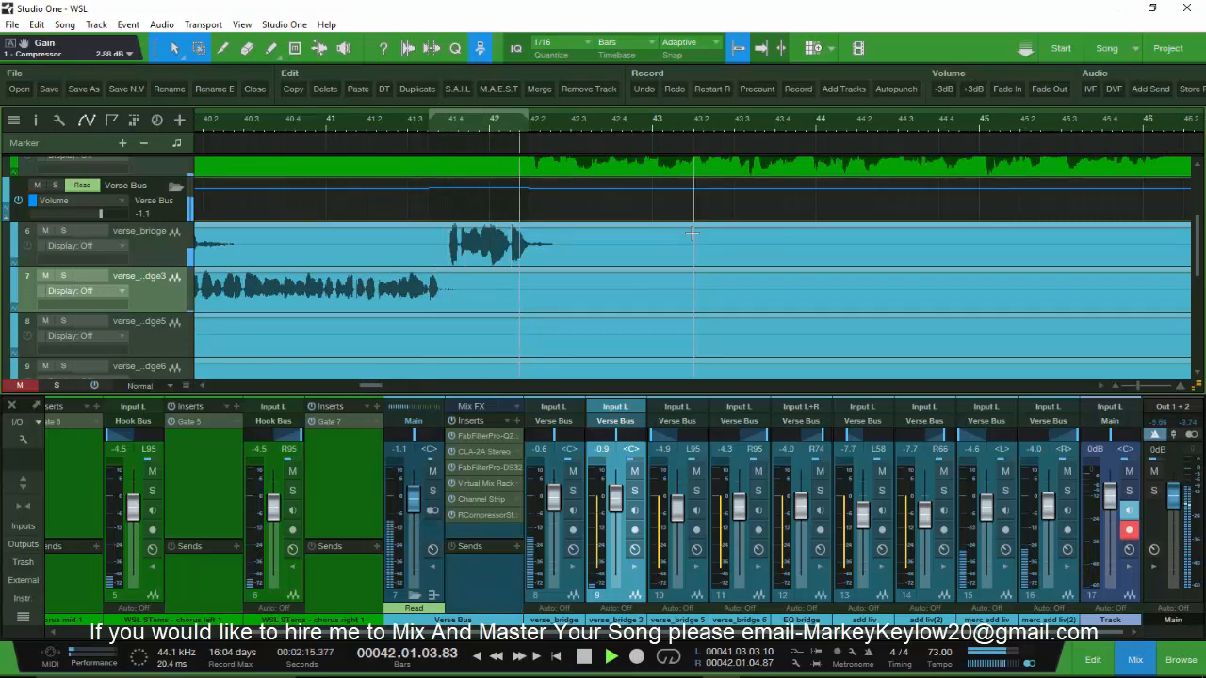
key("space")
key("space")
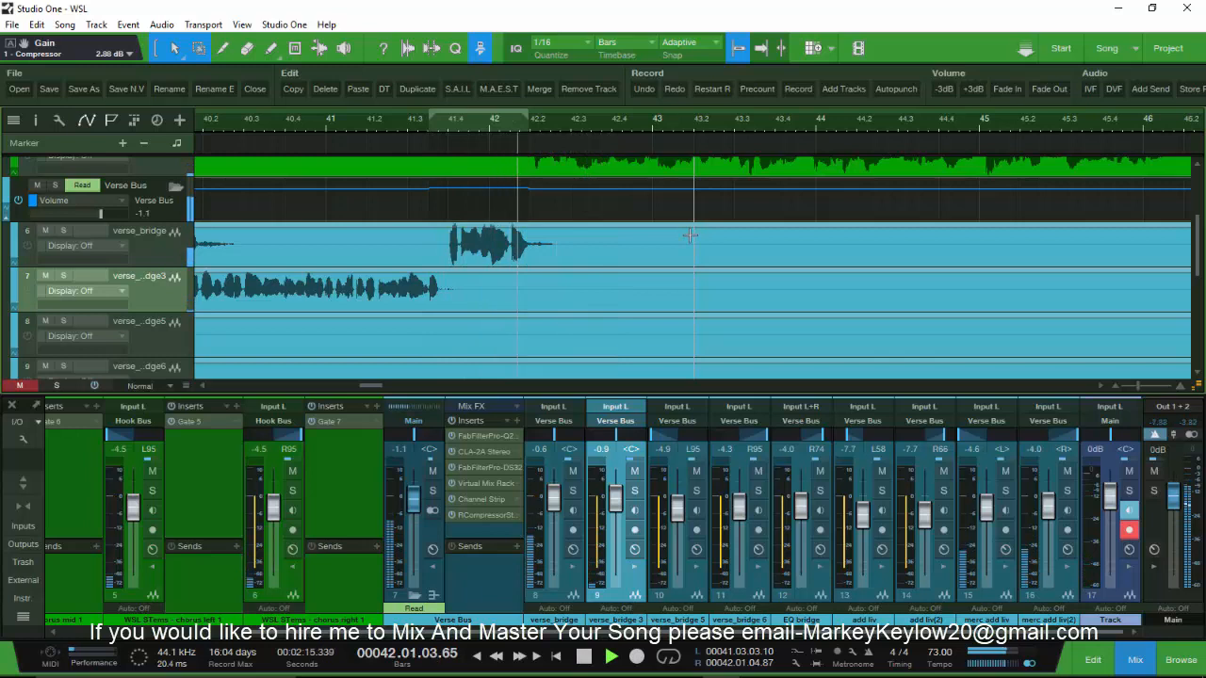
key("space")
key("space")
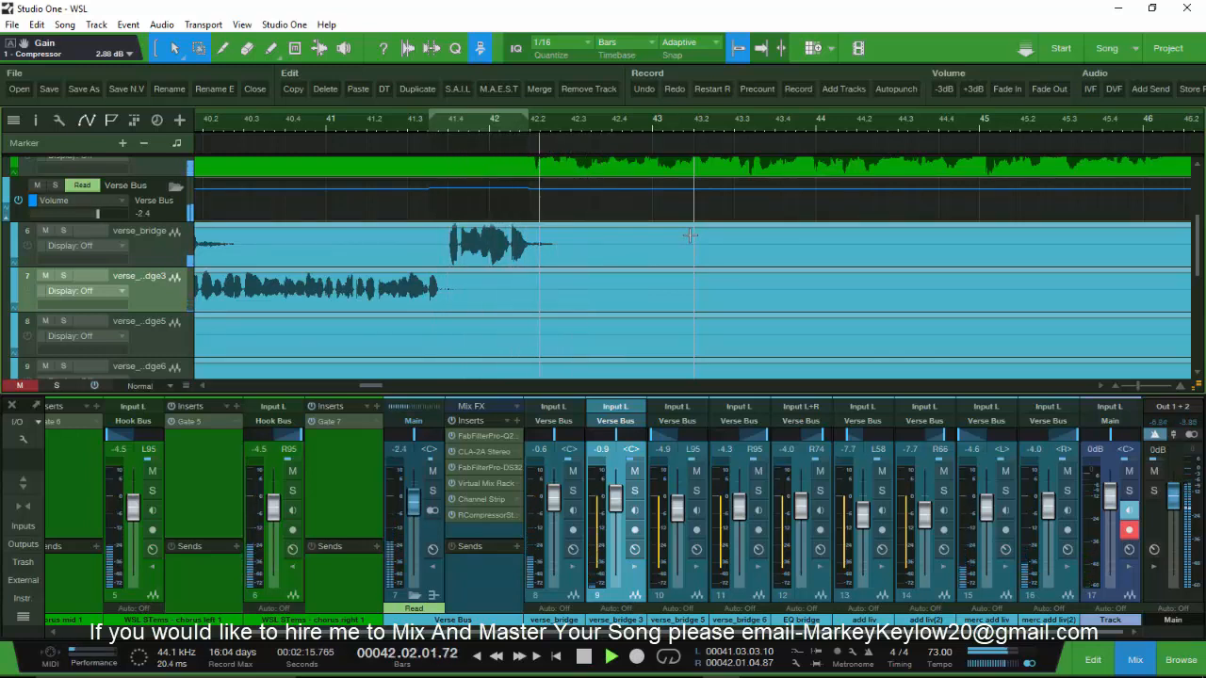
key("space")
Step: Examine the Verse Bus volume automation and verse clips across the whole song, from the last verse back to the start
scroll(398, 128, "down", 5)
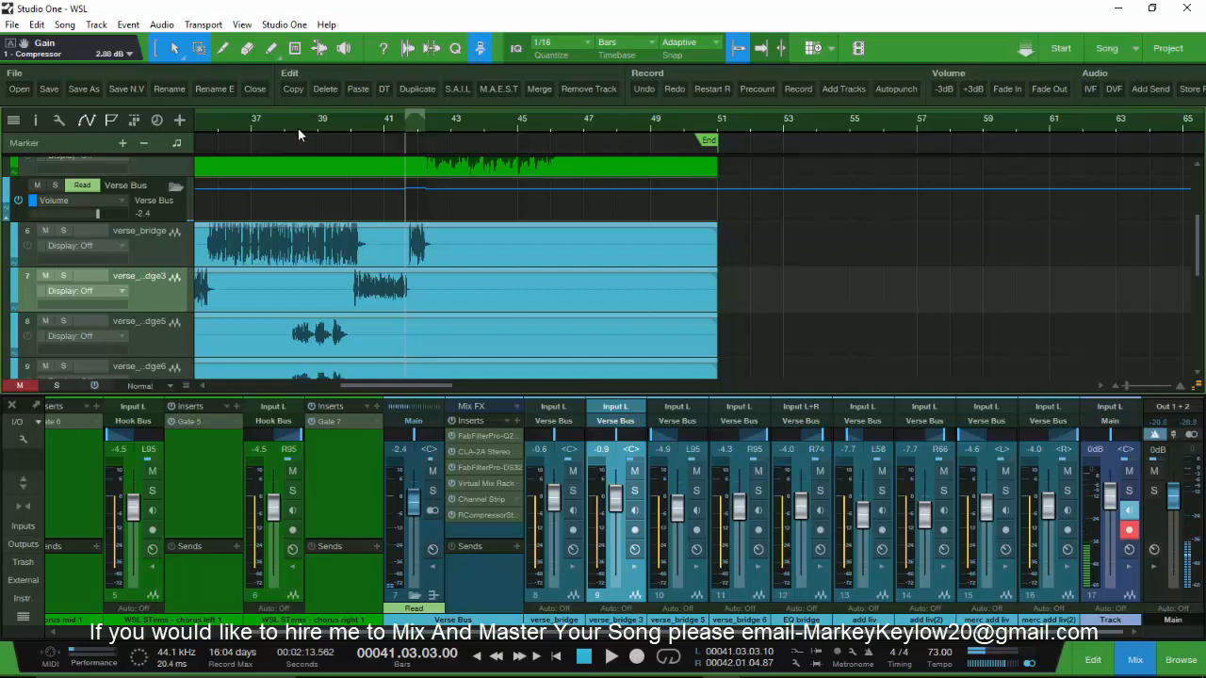
left_click_drag(363, 384, 314, 387)
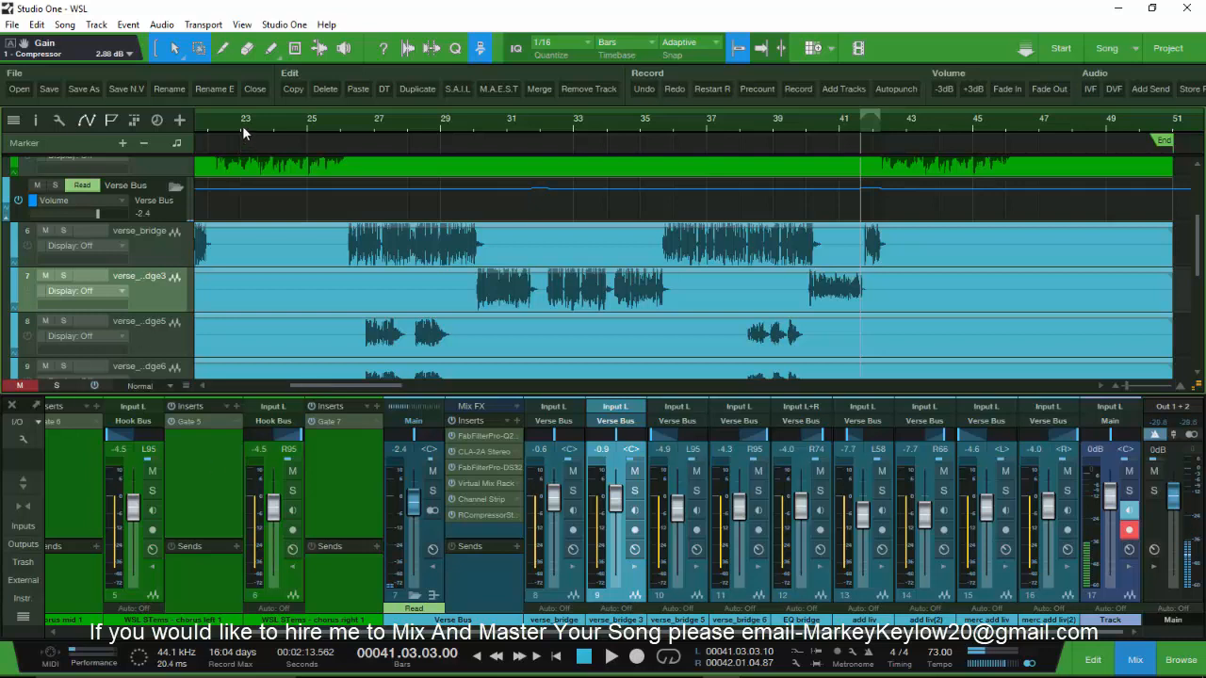
key("z")
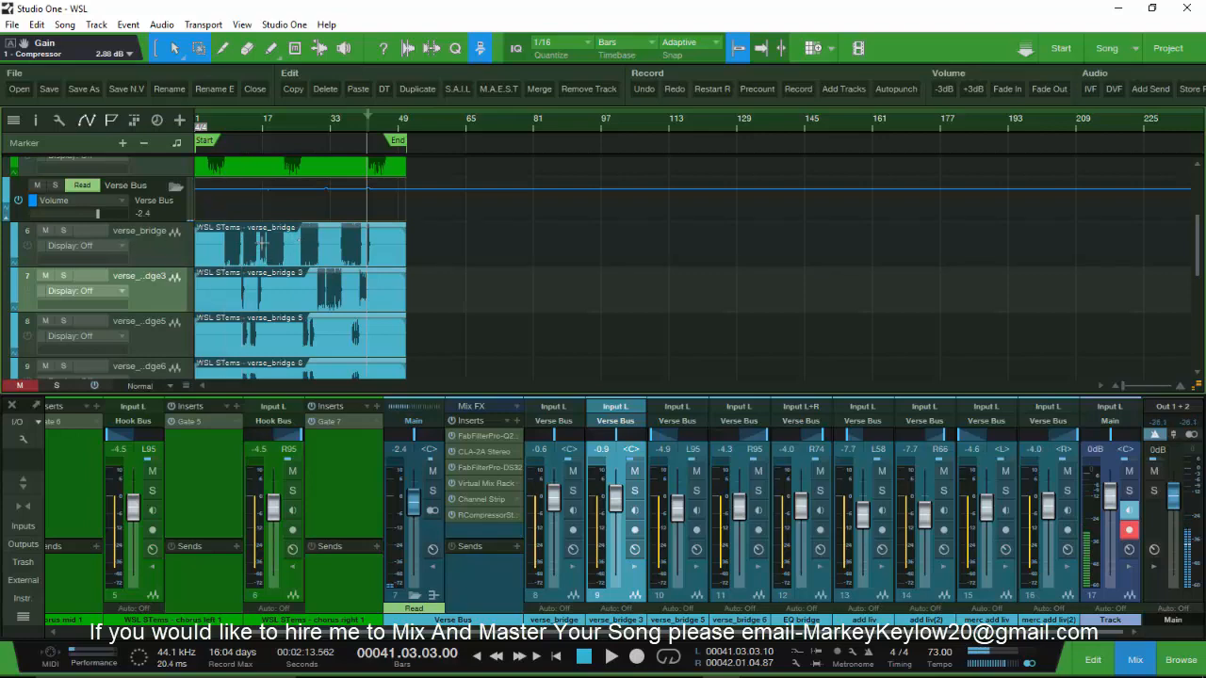
scroll(230, 120, "up", 6)
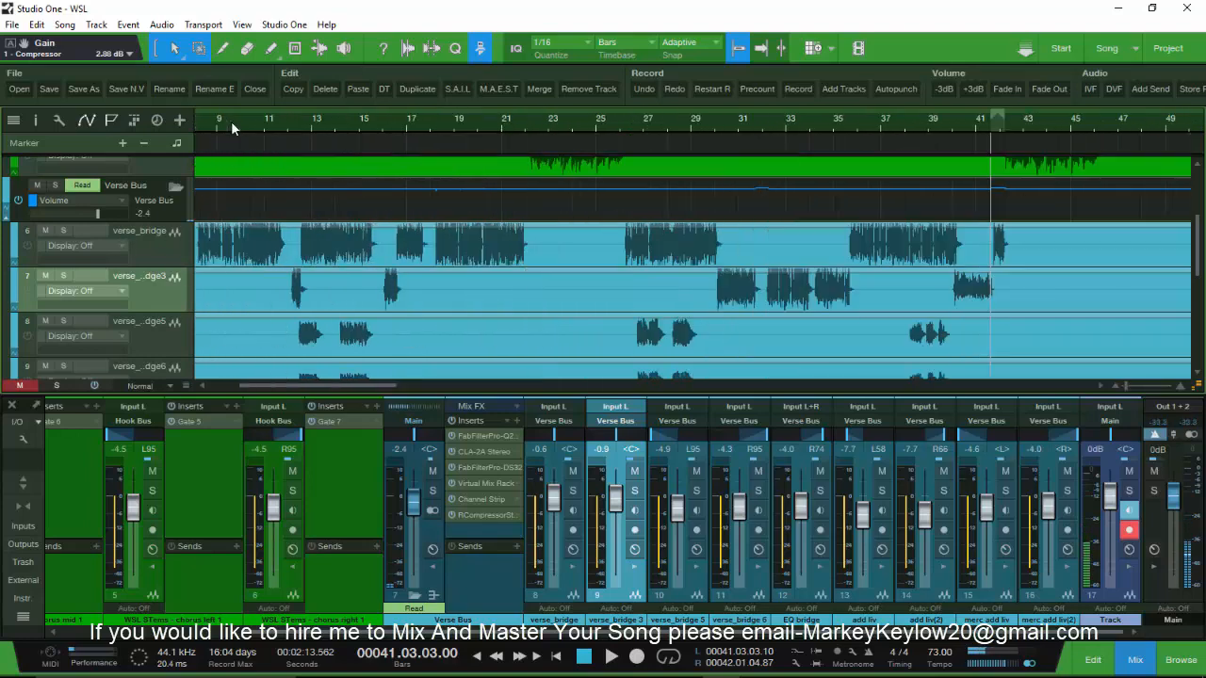
scroll(231, 121, "up", 2)
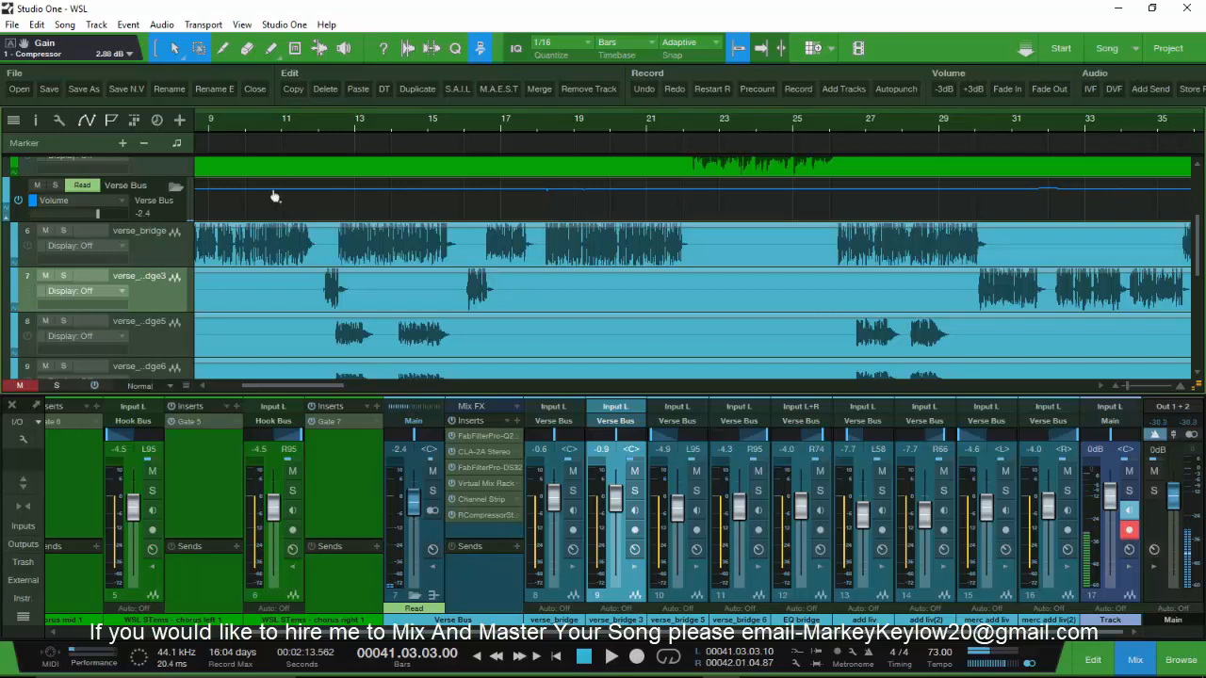
scroll(318, 126, "down", 3)
scroll(318, 134, "down", 3)
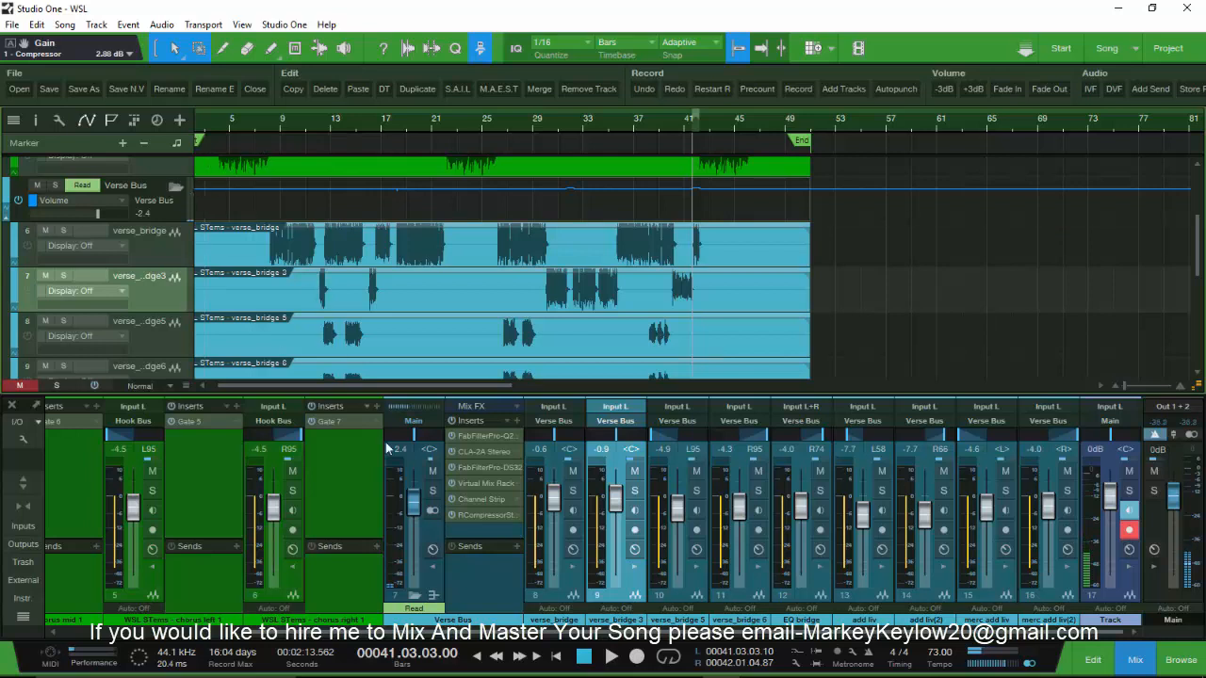
left_click_drag(371, 386, 308, 390)
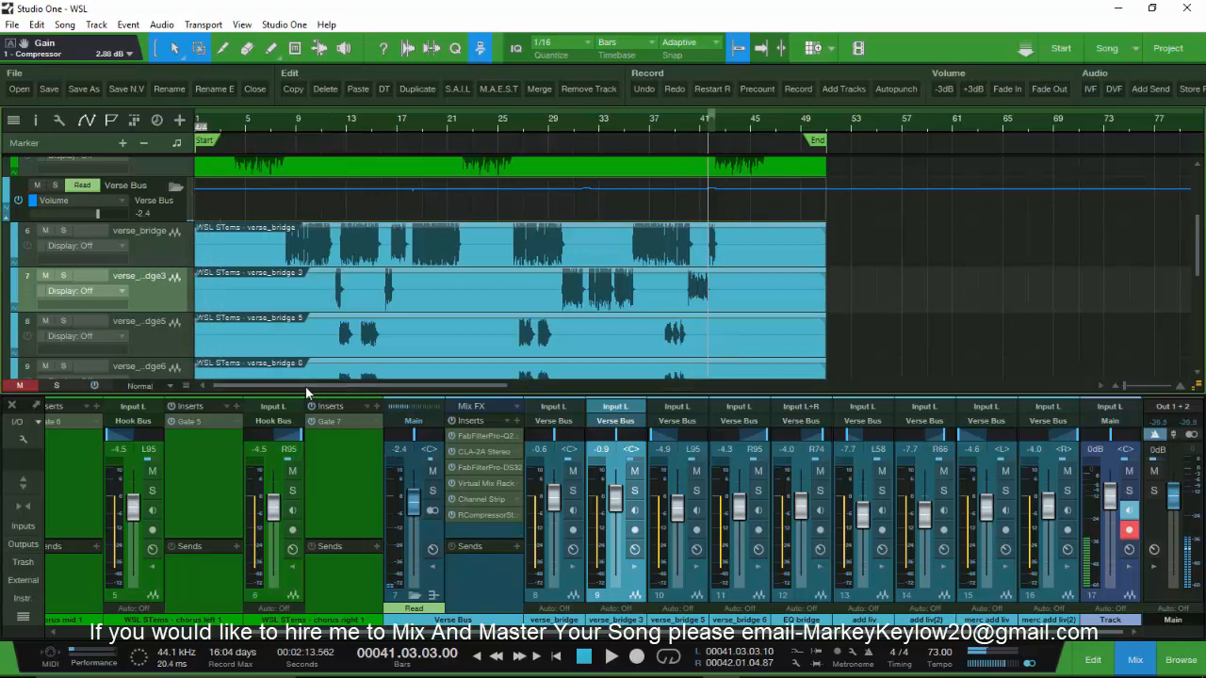